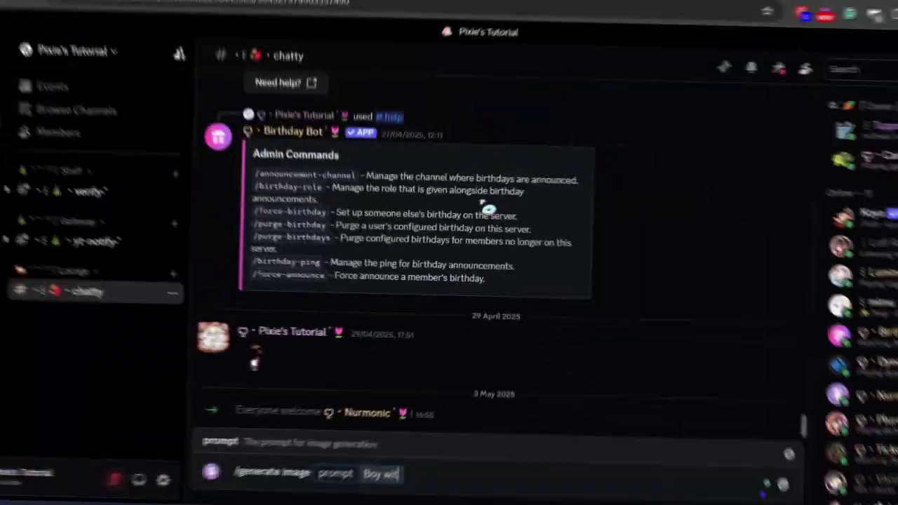
# Generate an image from the prompt "Boy with apple" and enter "girl tossing rose petals" as the video generation prompt
pyautogui.write('h apple')
pyautogui.press('Return')
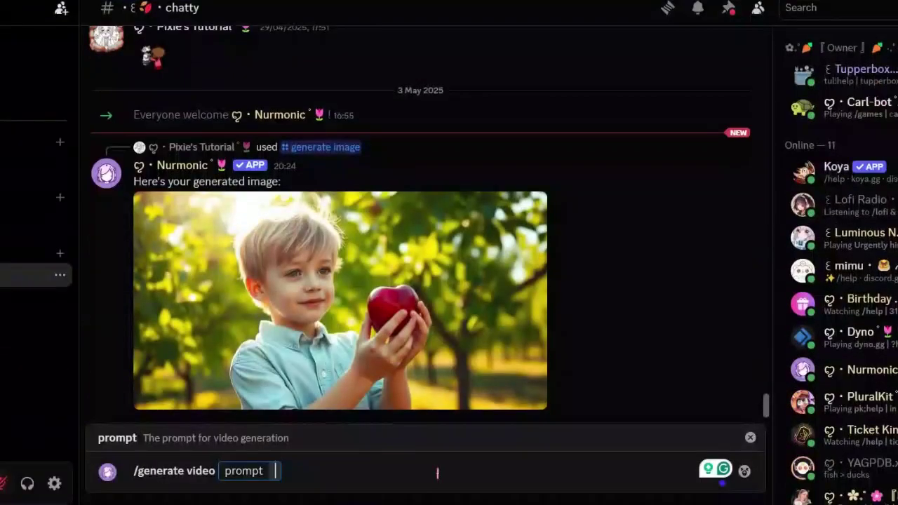
pyautogui.write('girl tossing rose petals')
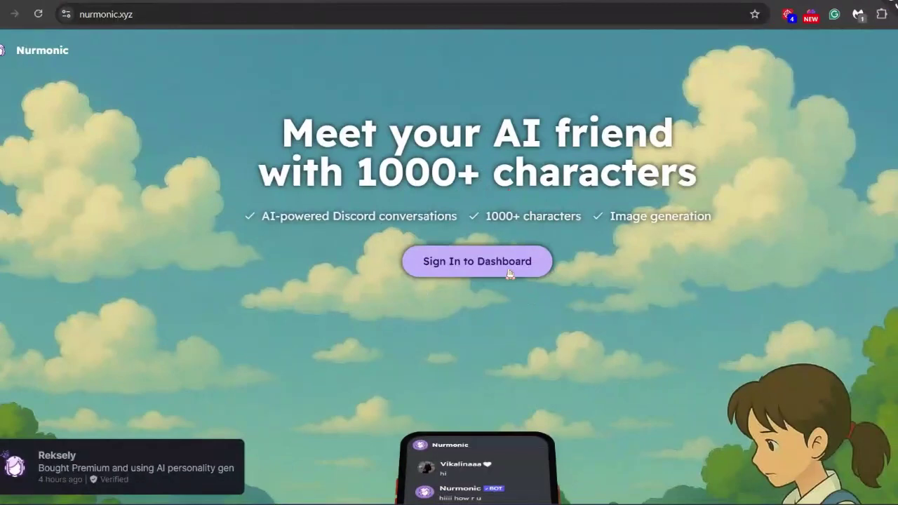
# Sign in to the dashboard from the Nurmonic website and open the Nurmonic bot's profile in the Discord chatty channel
pyautogui.click(515, 277)
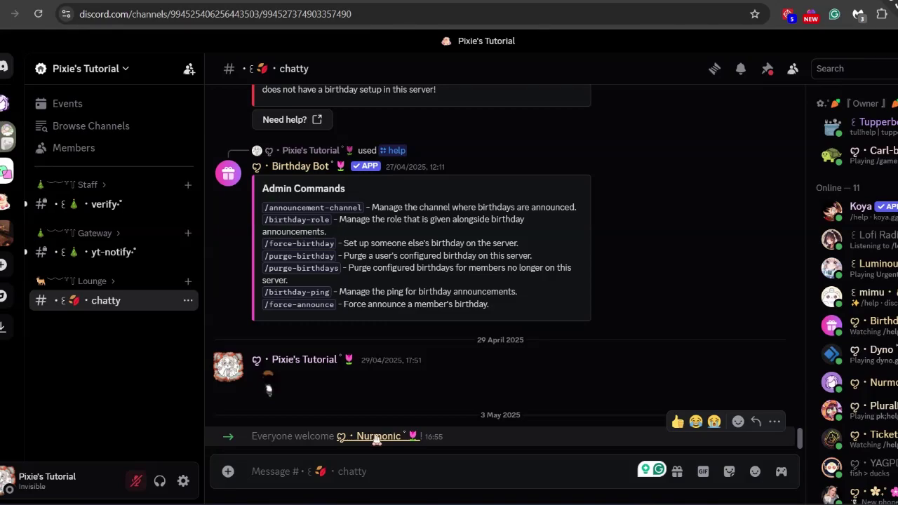
pyautogui.click(371, 435)
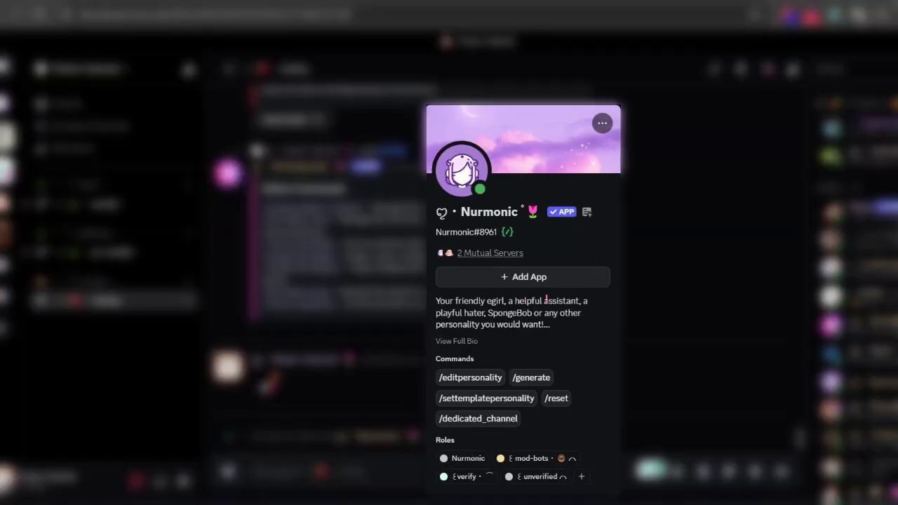
# Open the Nurmonic role for editing in the Pixie's Tutorial server's role settings
pyautogui.click(149, 68)
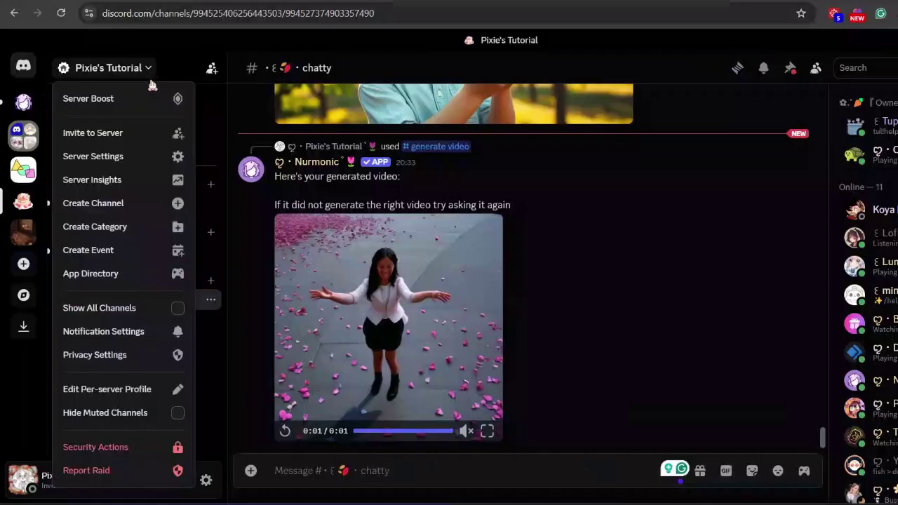
pyautogui.click(144, 155)
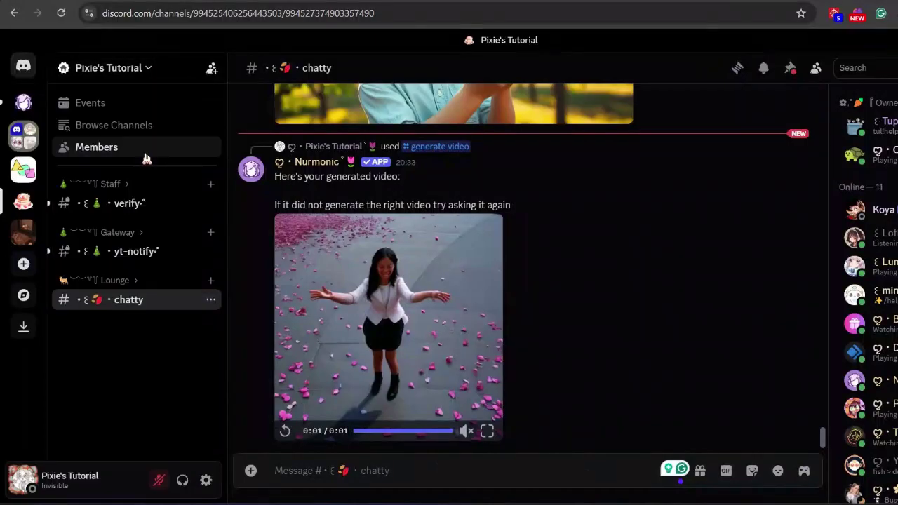
pyautogui.click(241, 242)
pyautogui.click(445, 290)
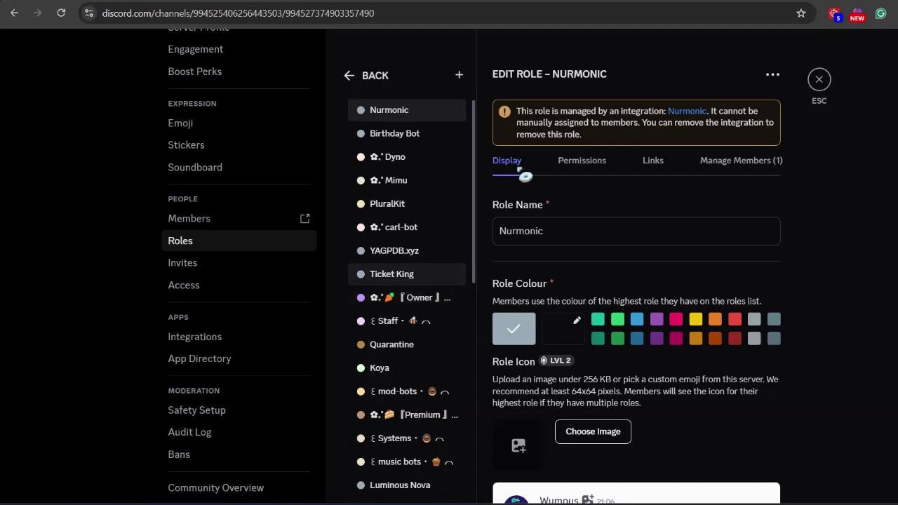
# Grant the Nurmonic role the Administrator permission and save the role changes
pyautogui.click(581, 160)
pyautogui.scroll(-15, 636, 351)
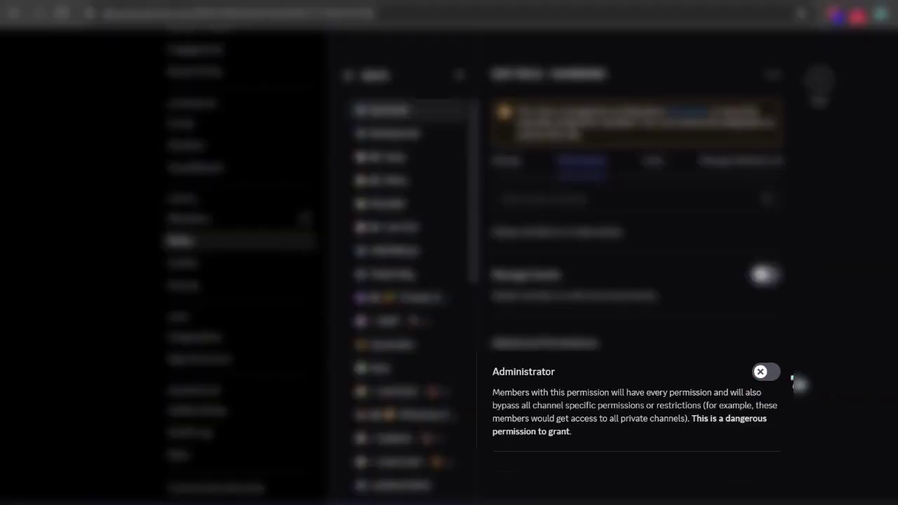
pyautogui.click(761, 372)
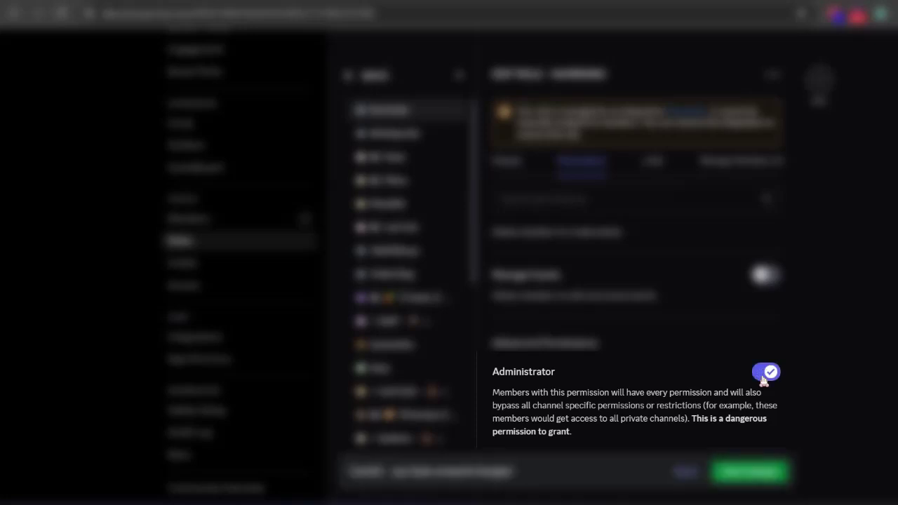
pyautogui.click(751, 470)
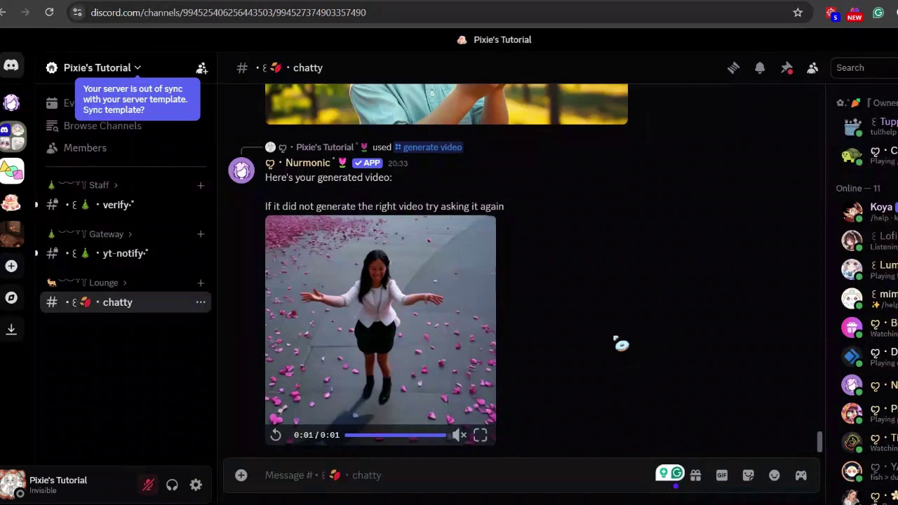
# Run Nurmonic's /dedicated_channel add command with the chatty channel as the dedicated channel
pyautogui.write('/')
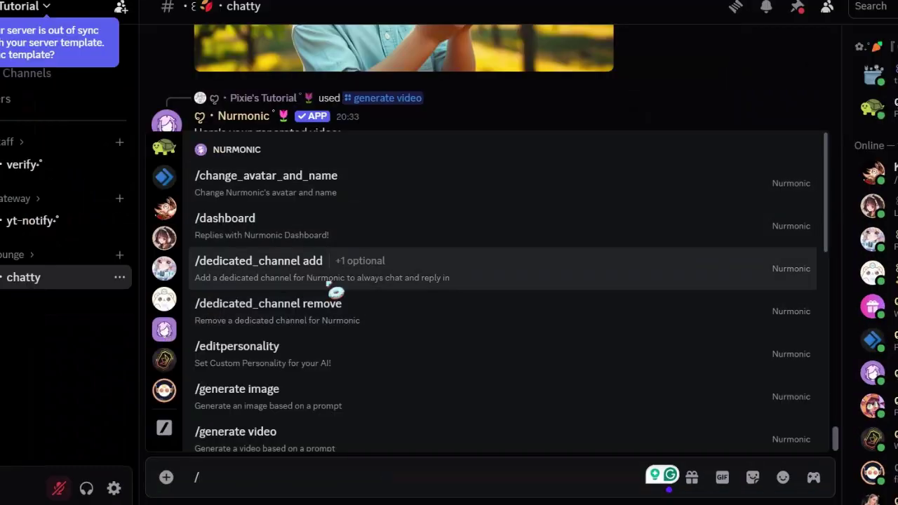
pyautogui.click(327, 282)
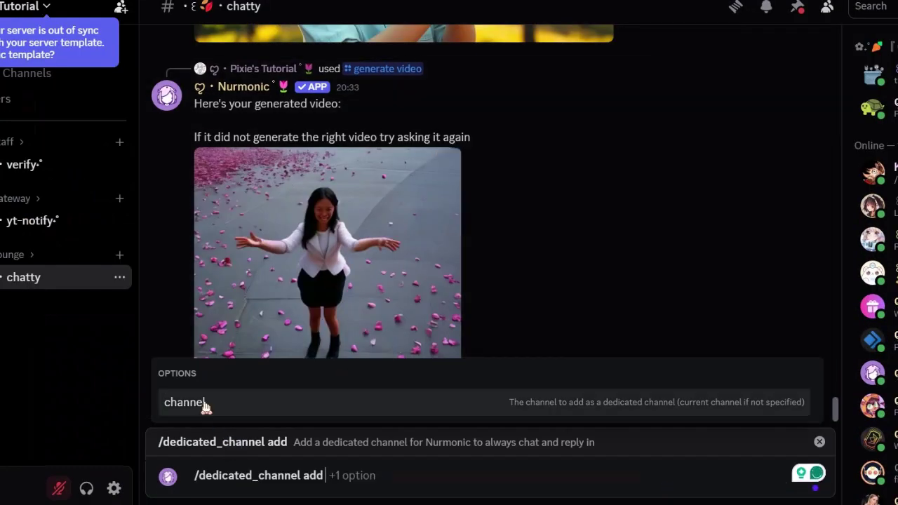
pyautogui.click(205, 406)
pyautogui.click(234, 346)
pyautogui.press('Return')
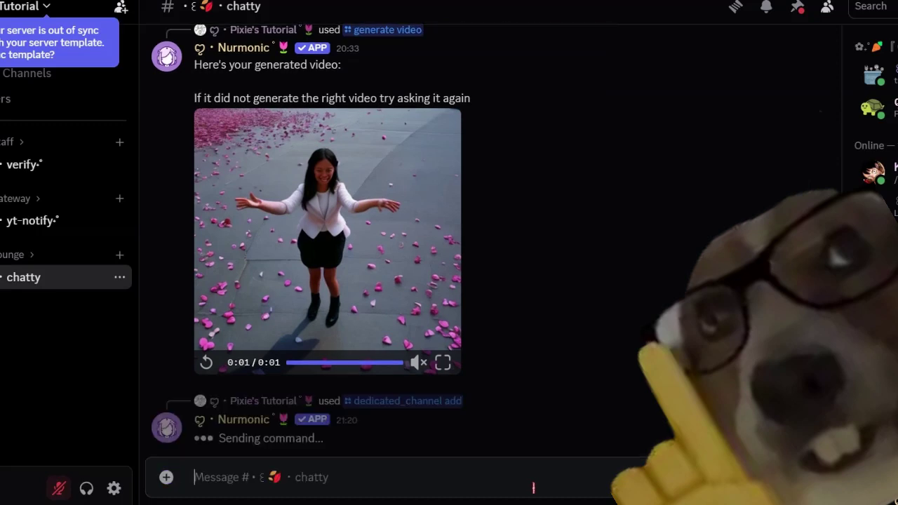
pyautogui.write('/')
pyautogui.click(335, 322)
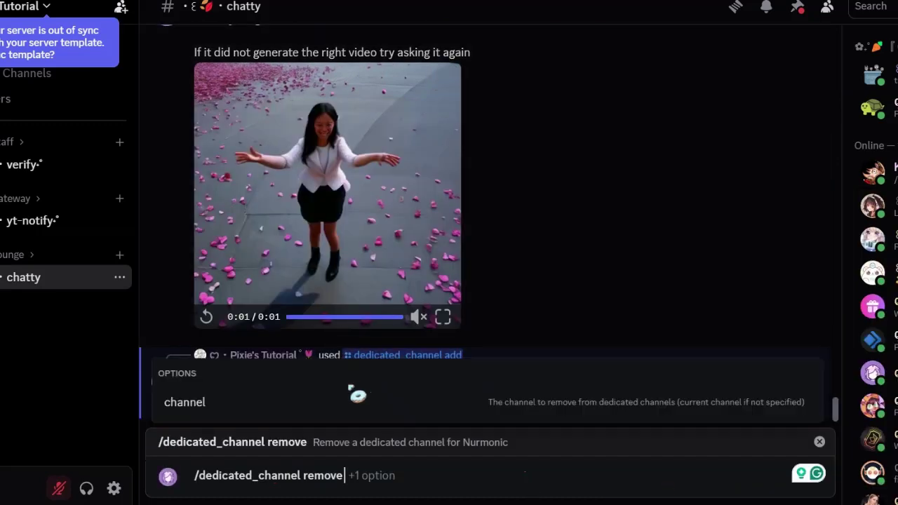
pyautogui.moveTo(347, 480); pyautogui.dragTo(240, 482)
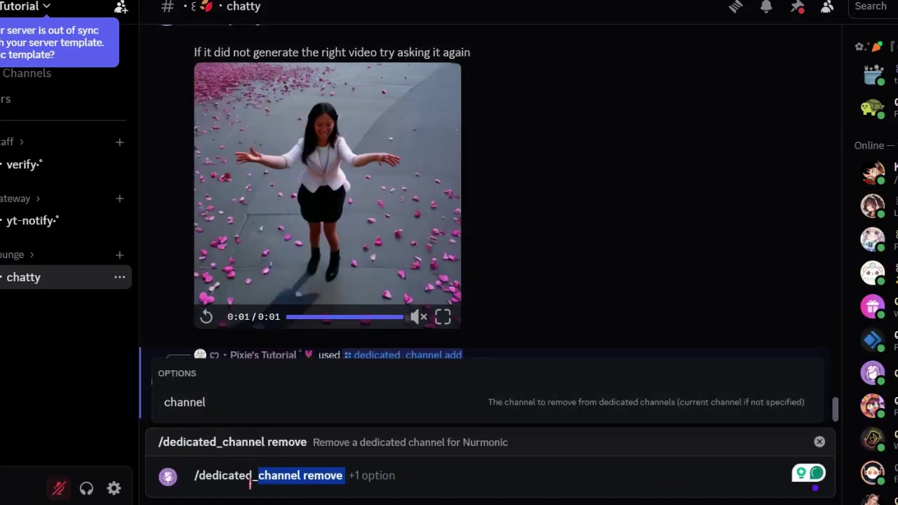
pyautogui.press('BackSpace')
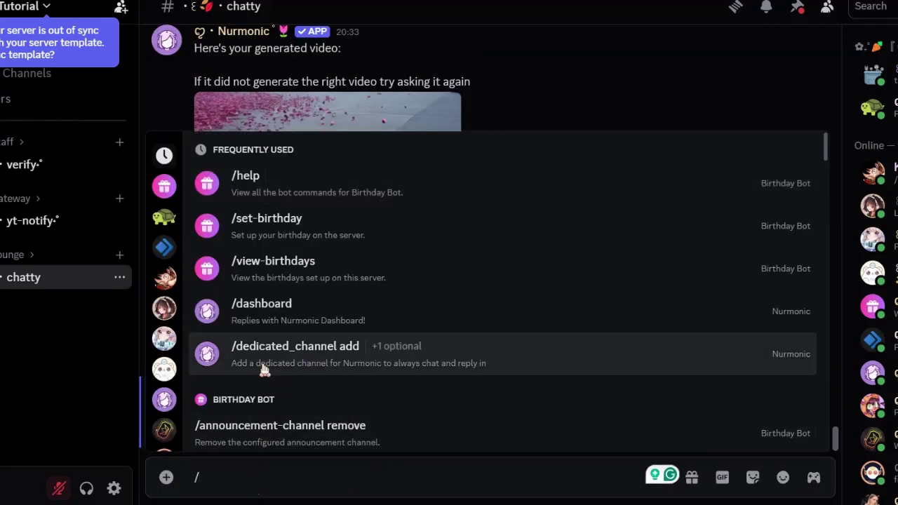
# Run Nurmonic's /dashboard command and open the settings of the Pixie's Tutorial server in the web dashboard
pyautogui.write('das')
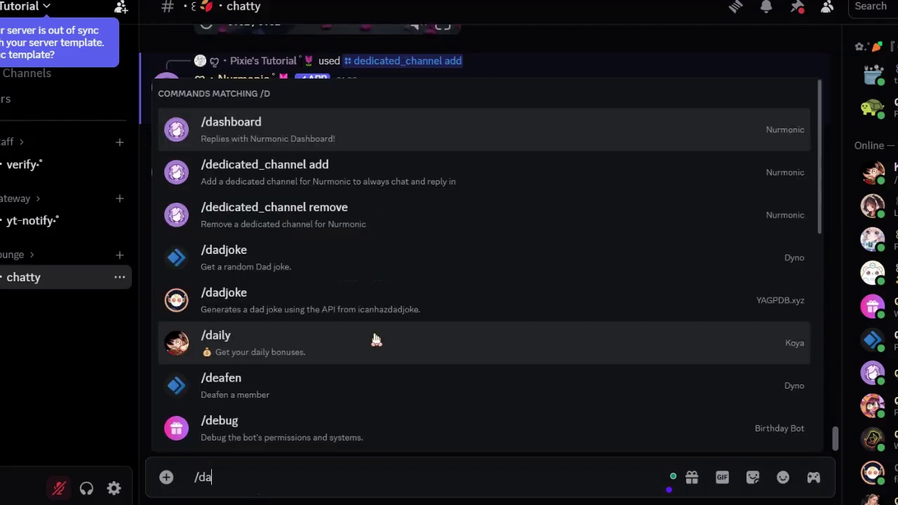
pyautogui.click(321, 419)
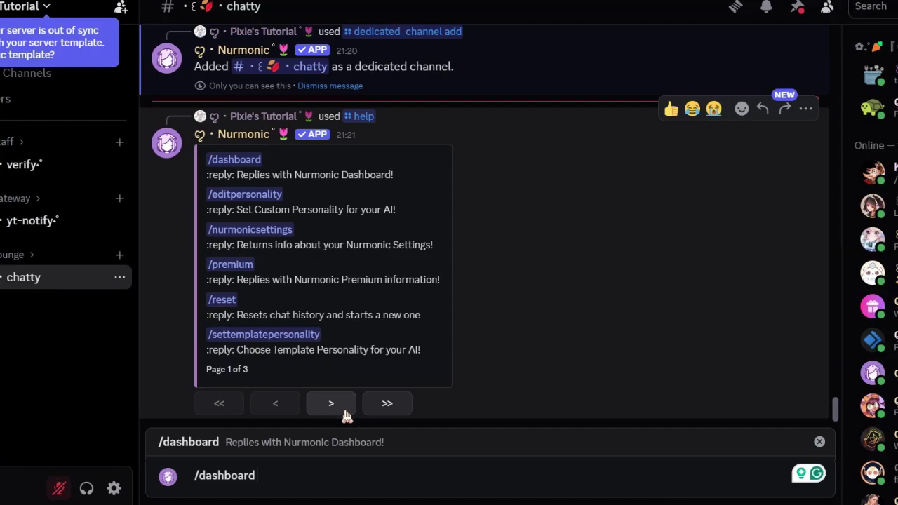
pyautogui.press('Return')
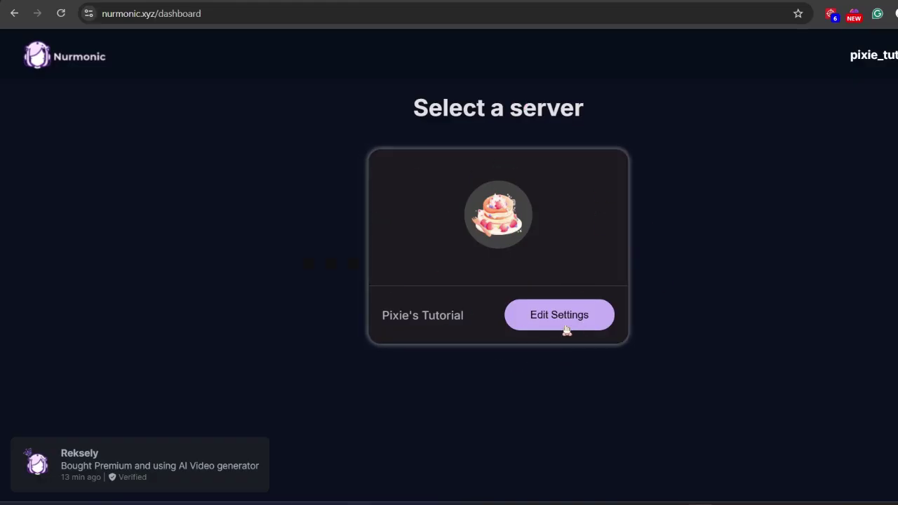
pyautogui.click(565, 327)
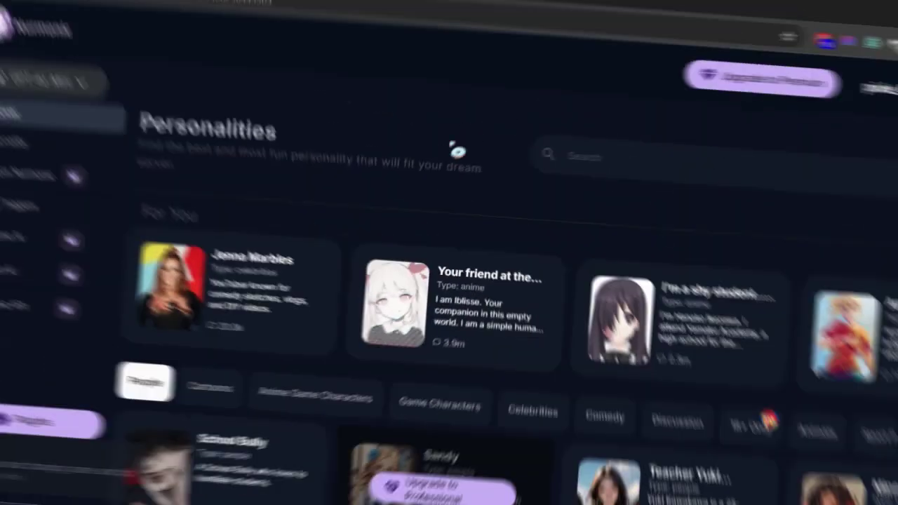
# Browse the suggested For You personalities and the People category on the Personalities page
pyautogui.scroll(-1, 652, 210)
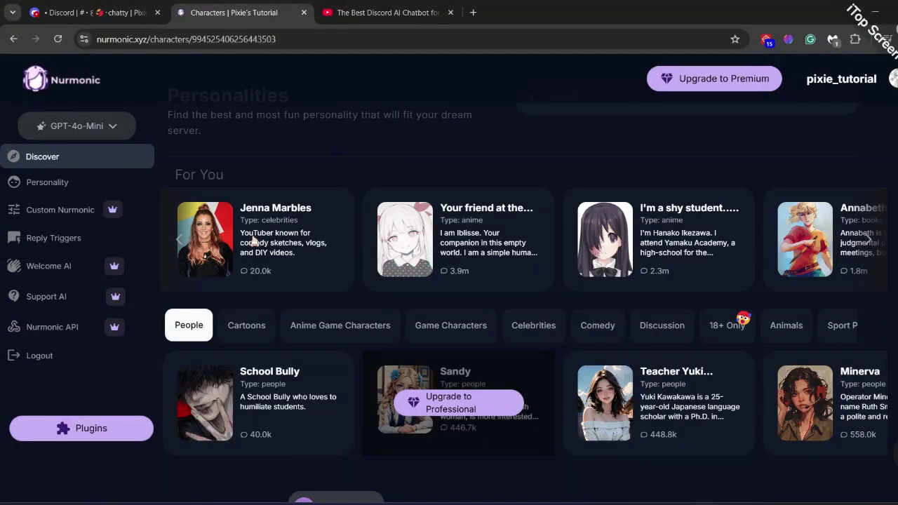
pyautogui.click(870, 242)
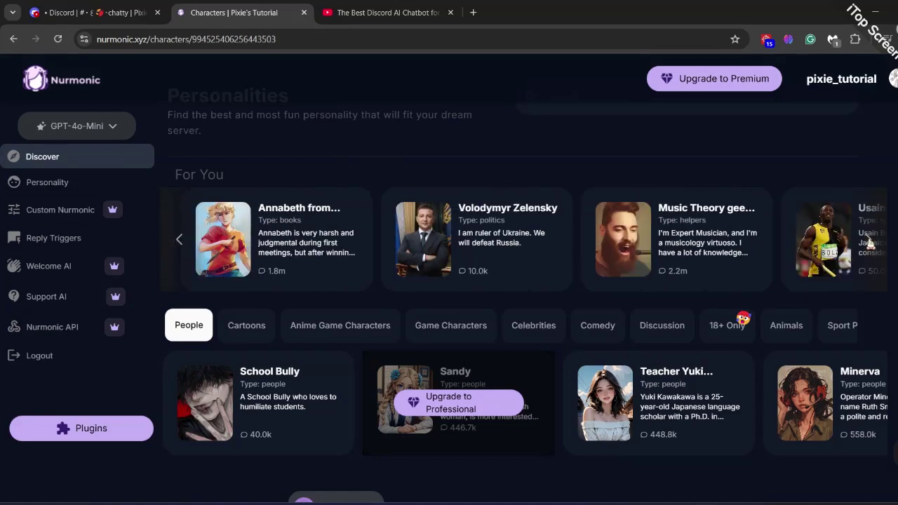
pyautogui.click(868, 242)
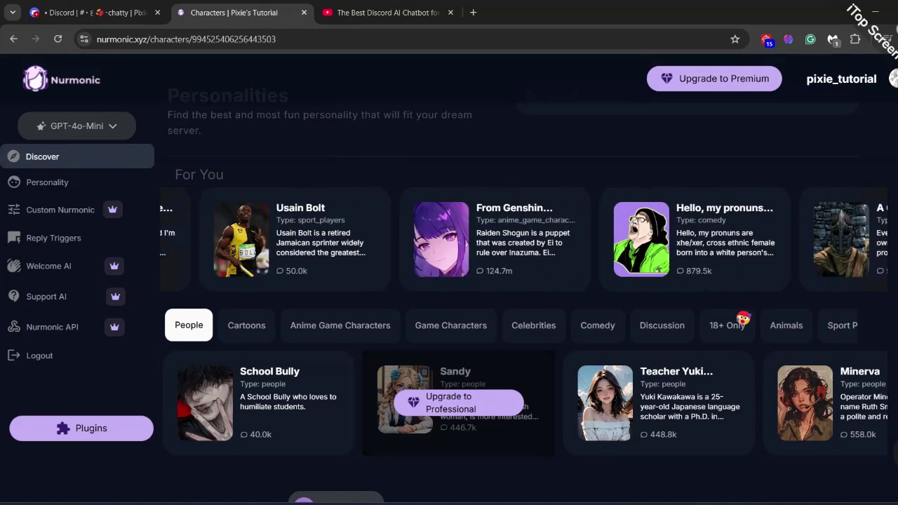
pyautogui.scroll(-1, 524, 280)
pyautogui.scroll(-1, 524, 281)
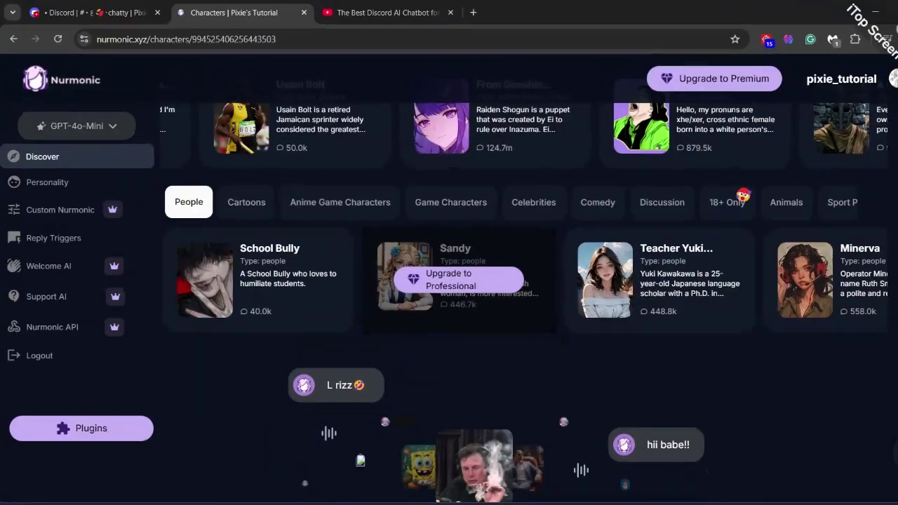
pyautogui.moveTo(874, 294)
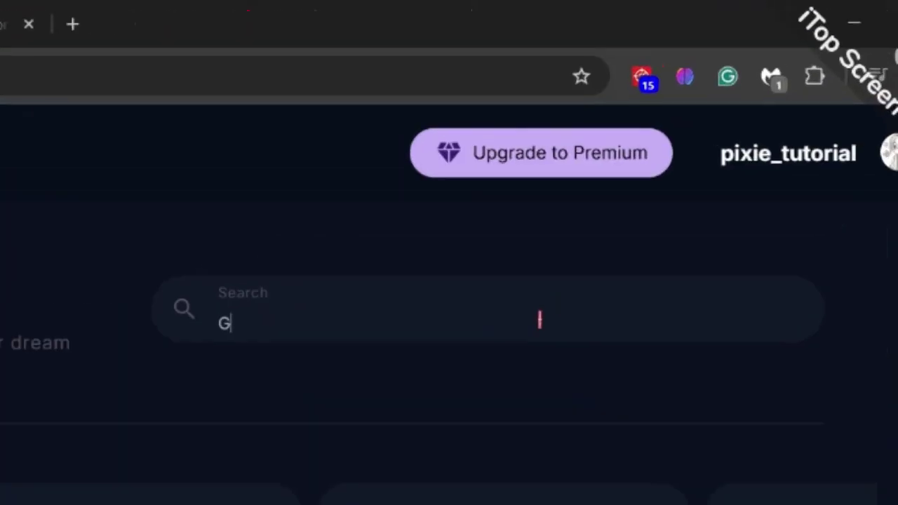
# Search the personalities for Goku, apply that template personality to Global and save the changes
pyautogui.write('oku')
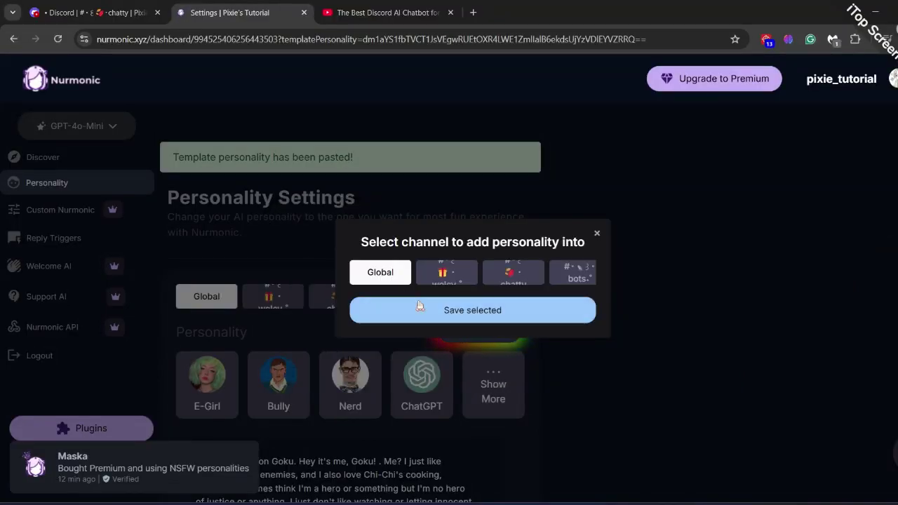
pyautogui.click(421, 310)
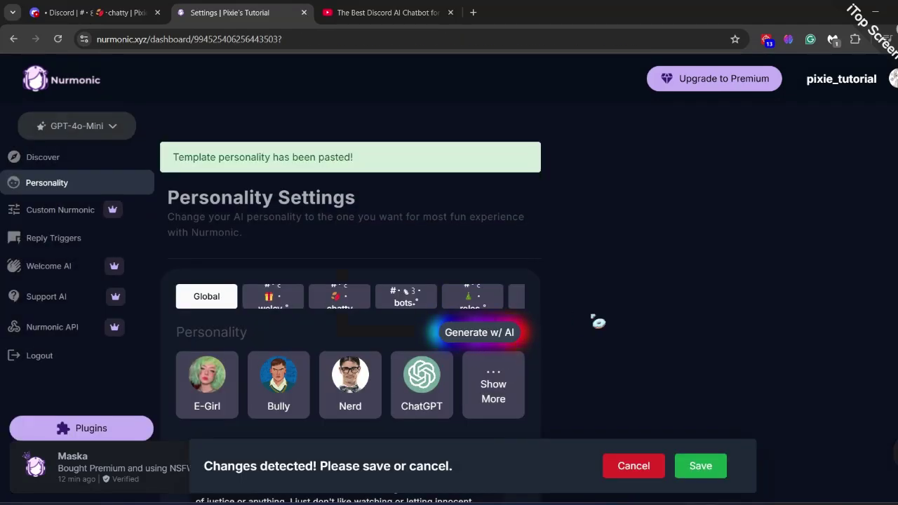
pyautogui.click(700, 467)
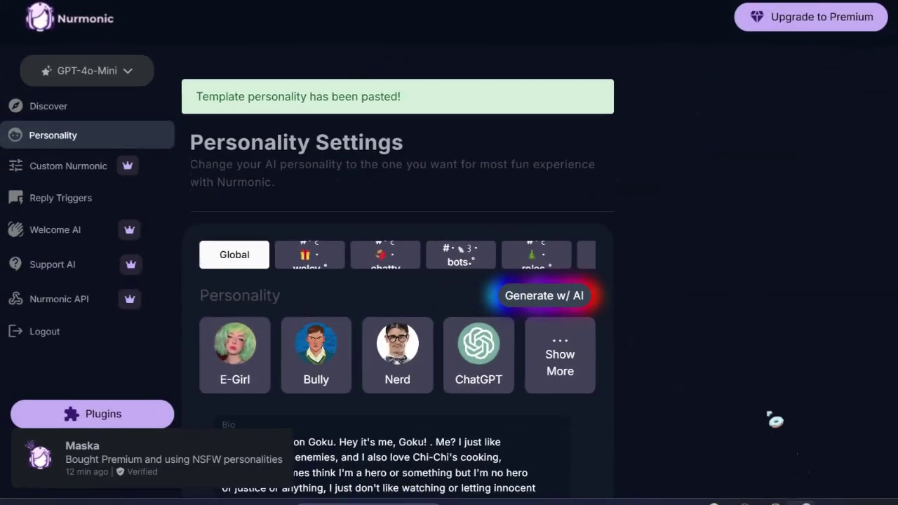
# Review the full Goku bio text in the Personality Settings
pyautogui.scroll(-3, 775, 419)
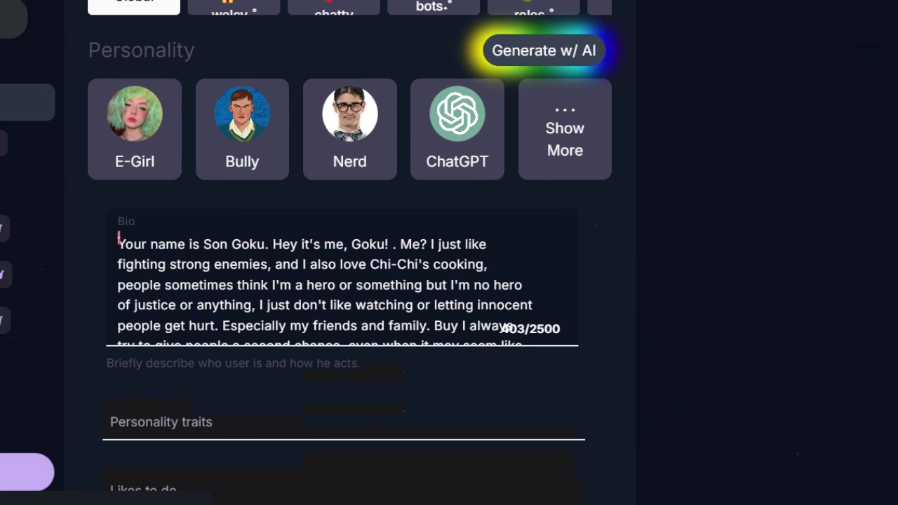
pyautogui.moveTo(116, 238); pyautogui.dragTo(491, 351)
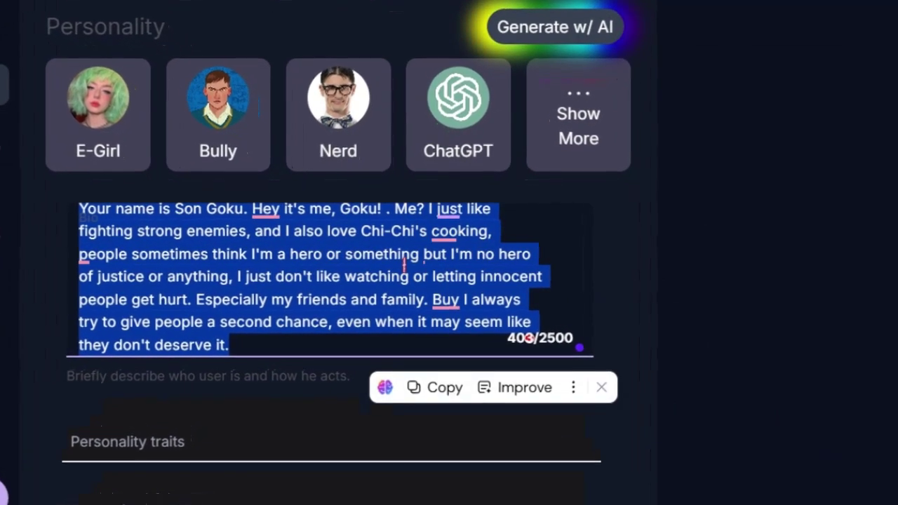
pyautogui.click(407, 254)
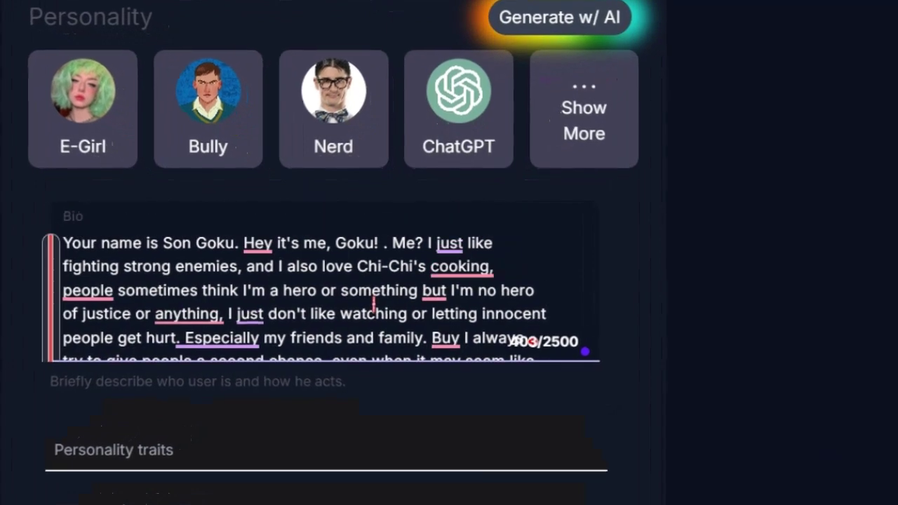
# Add the personality traits Cheerful, Optimistic, Naive and Innocent to the Goku personality, accepting the training reset
pyautogui.scroll(-1, 374, 305)
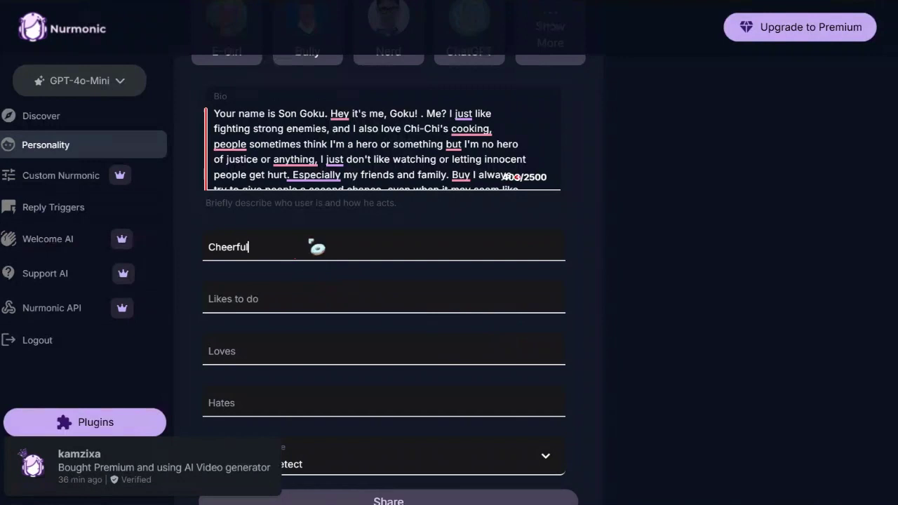
pyautogui.press('Return')
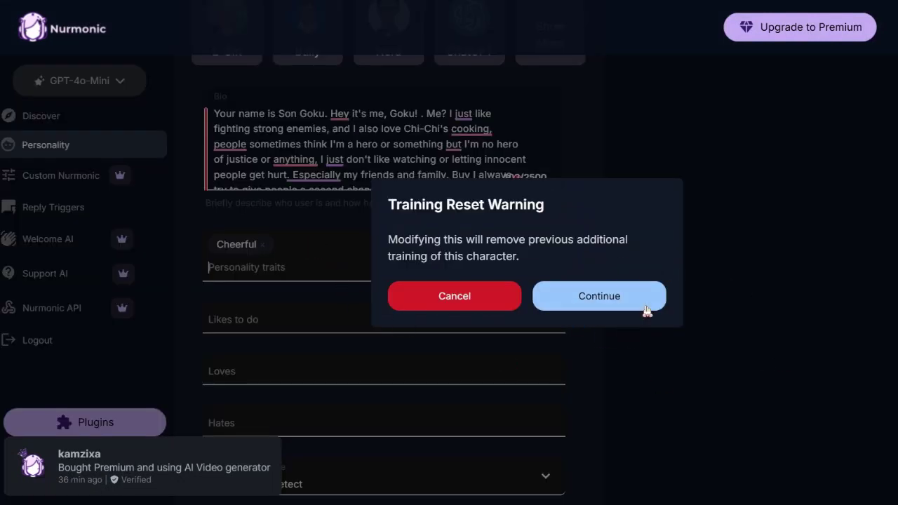
pyautogui.click(618, 299)
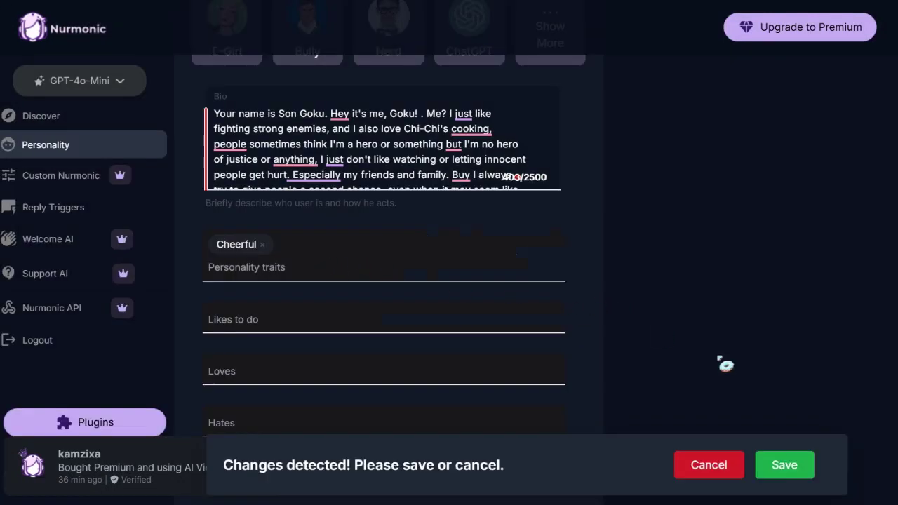
pyautogui.click(300, 266)
pyautogui.write('Optimistic')
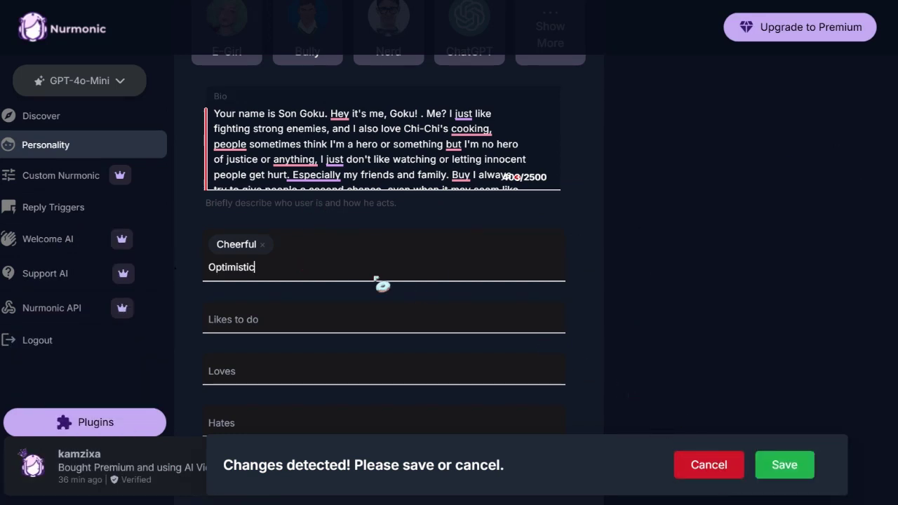
pyautogui.press('Return')
# Enter Fighting, Training and Sparring as the things Goku likes to do
pyautogui.press('Tab')
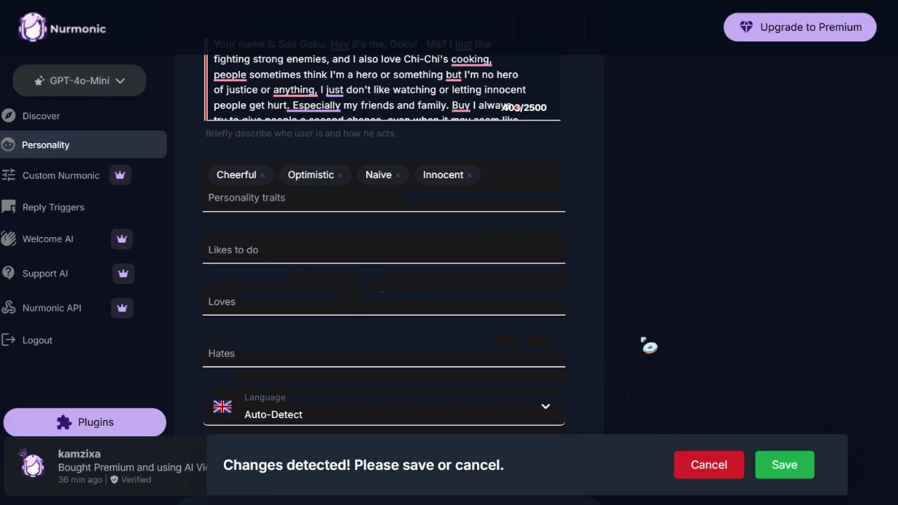
pyautogui.write('Fighting, Training, Sparring')
pyautogui.press('Return')
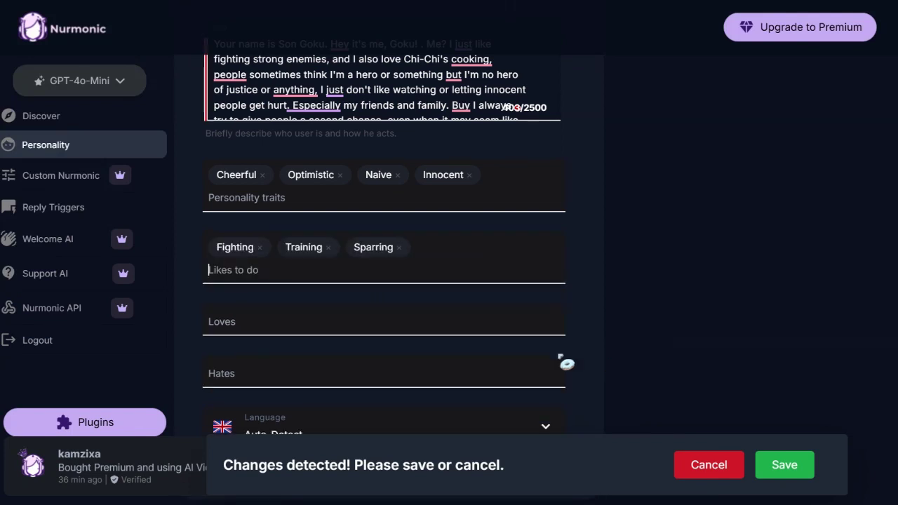
# Add Fighting to what Goku loves and save the personality changes
pyautogui.click(390, 320)
pyautogui.write('Fighting')
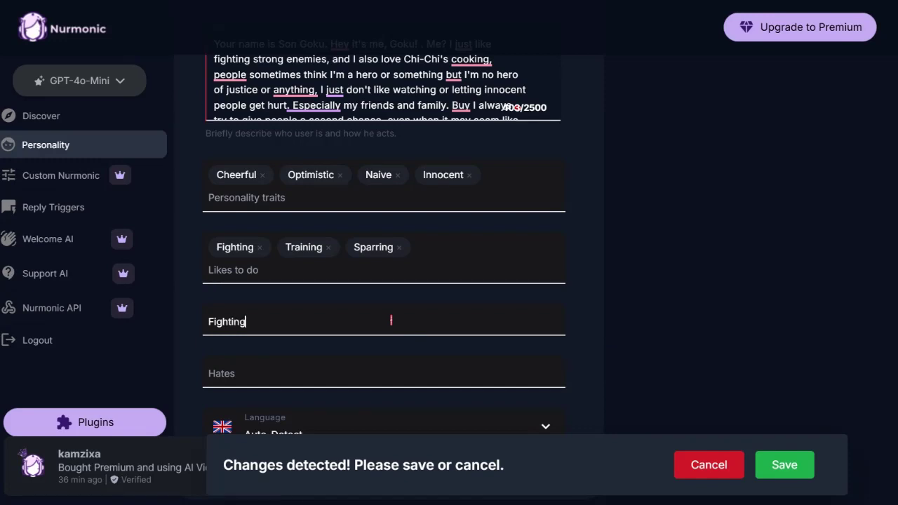
pyautogui.press('Return')
pyautogui.scroll(-2, 412, 328)
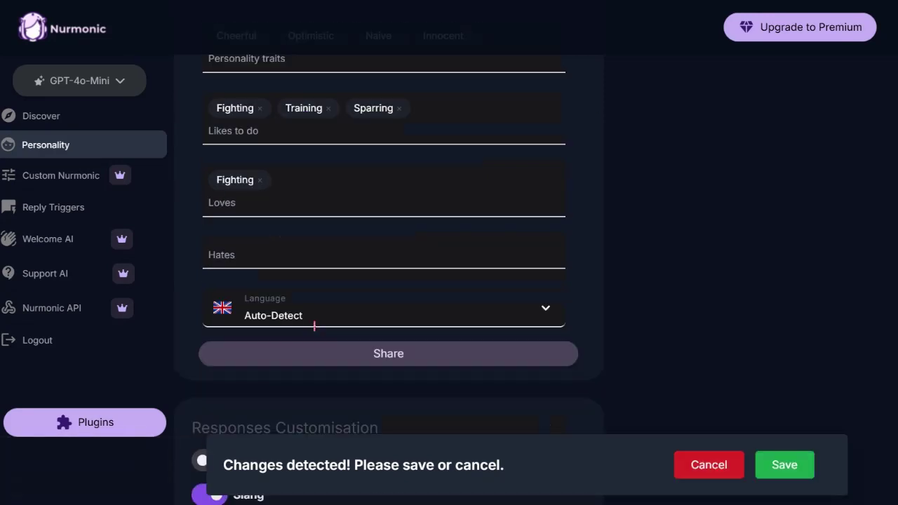
pyautogui.click(784, 465)
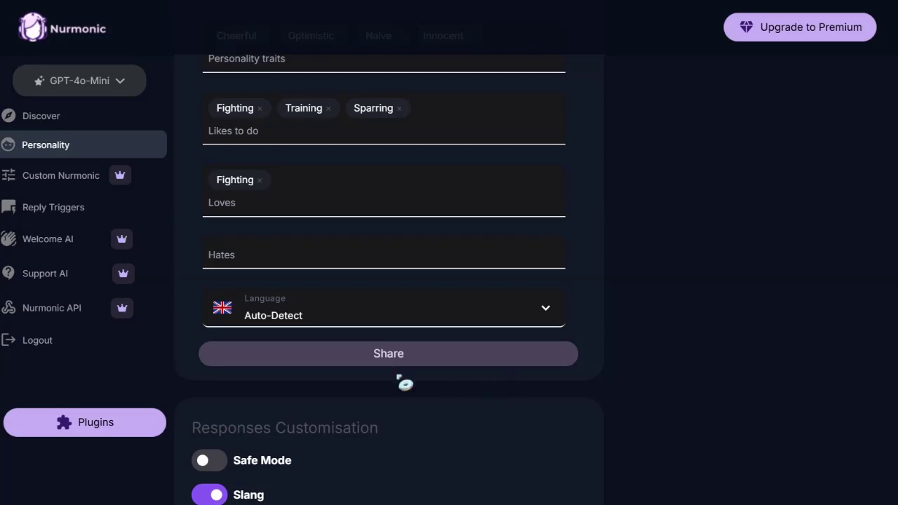
# Review the Responses Customisation options and the completed Goku personality settings
pyautogui.scroll(-3, 405, 383)
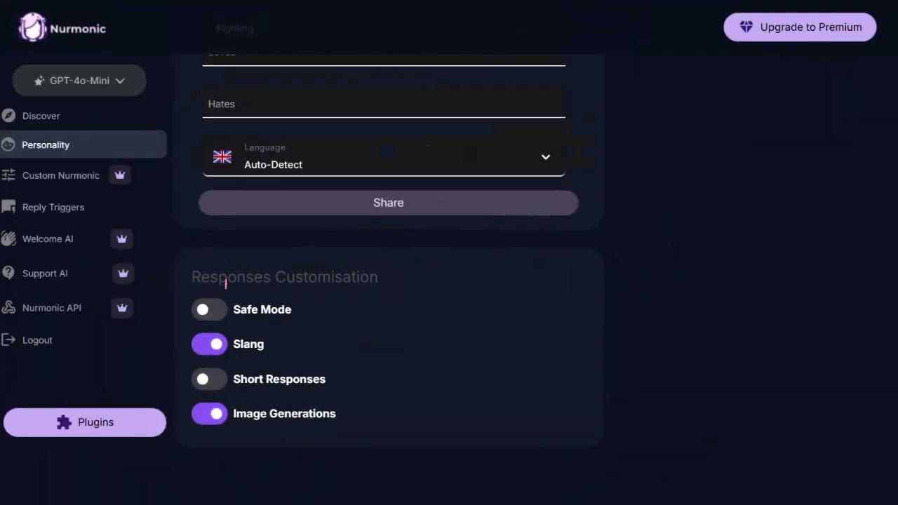
pyautogui.moveTo(213, 276); pyautogui.dragTo(368, 276)
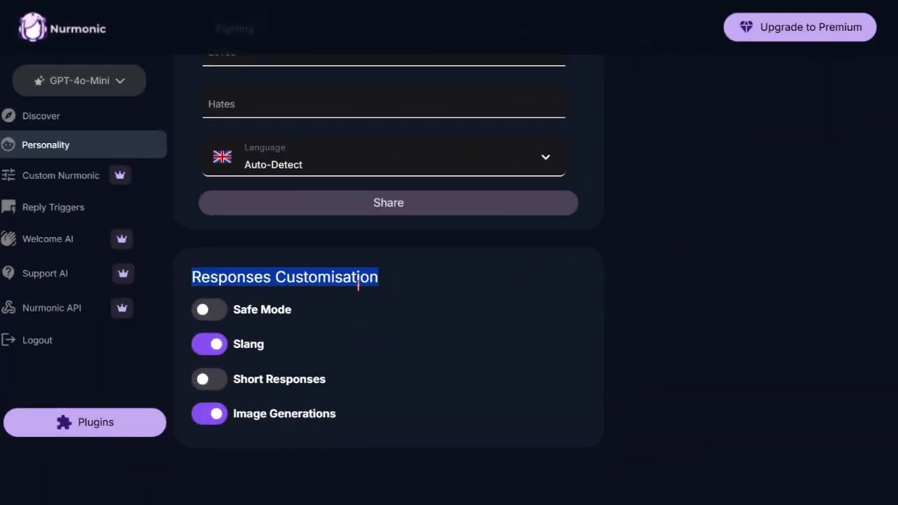
pyautogui.click(291, 342)
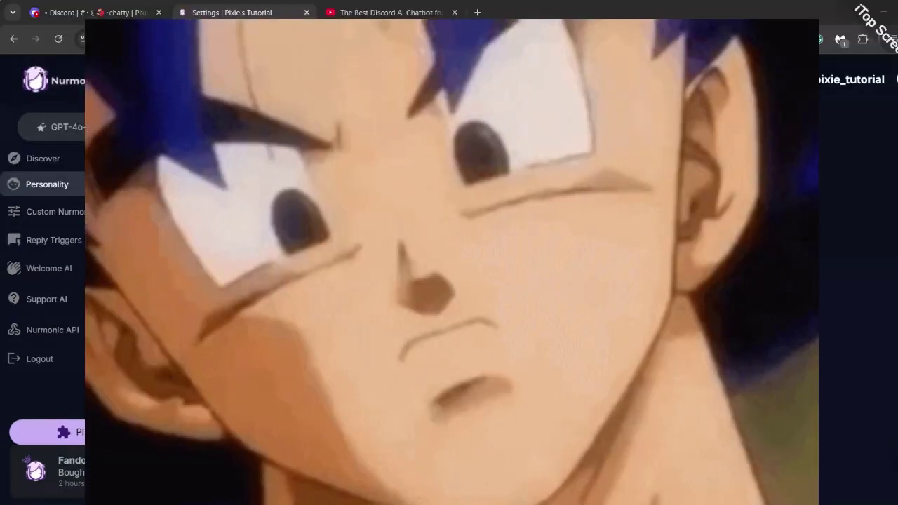
pyautogui.scroll(6, 614, 272)
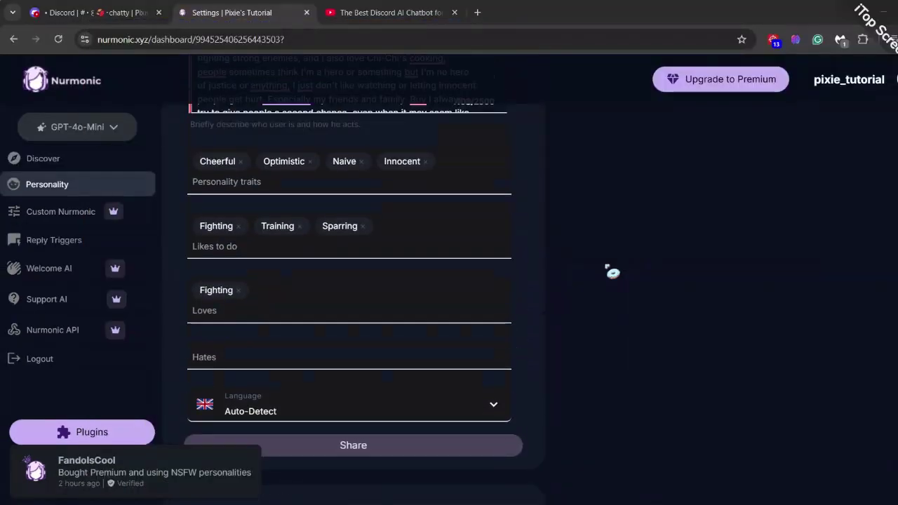
pyautogui.scroll(3, 614, 274)
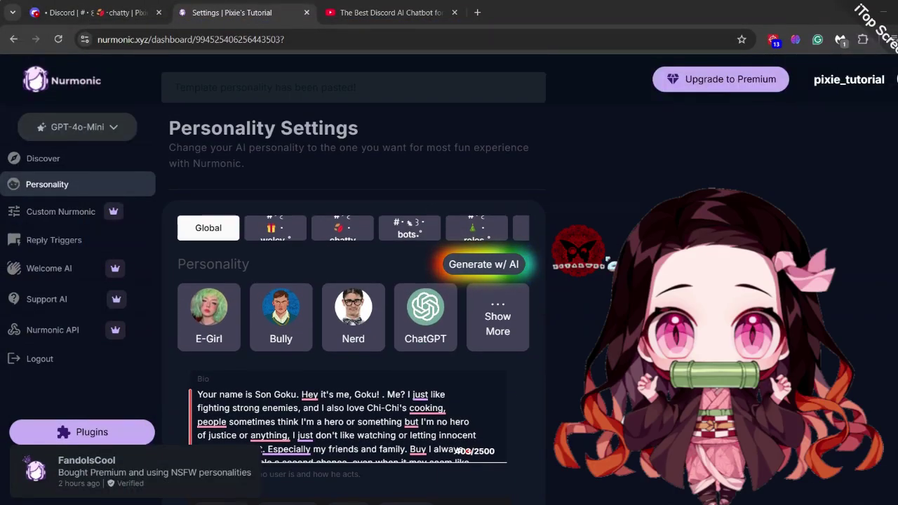
# Switch to Discord and reply to Nurmonic's help message in the chatty channel, mentioning the bot with "Hey goku sup?"
pyautogui.click(125, 12)
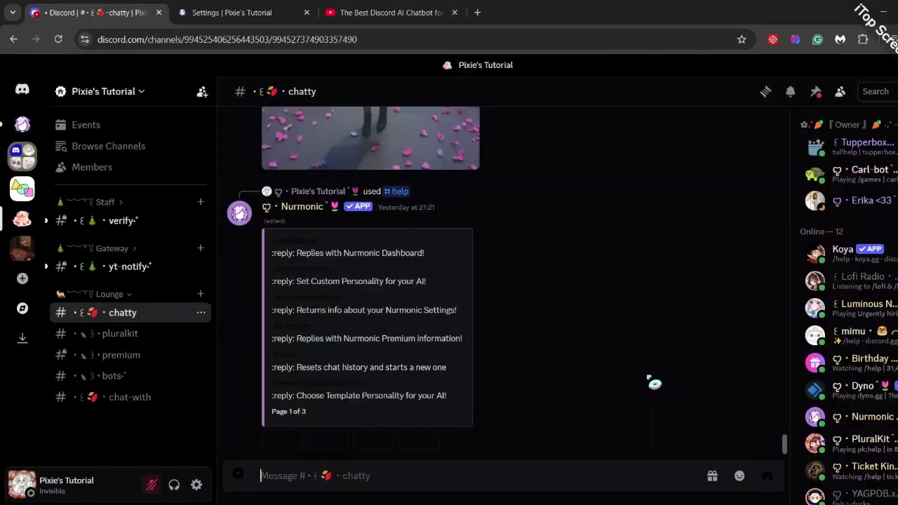
pyautogui.moveTo(725, 242)
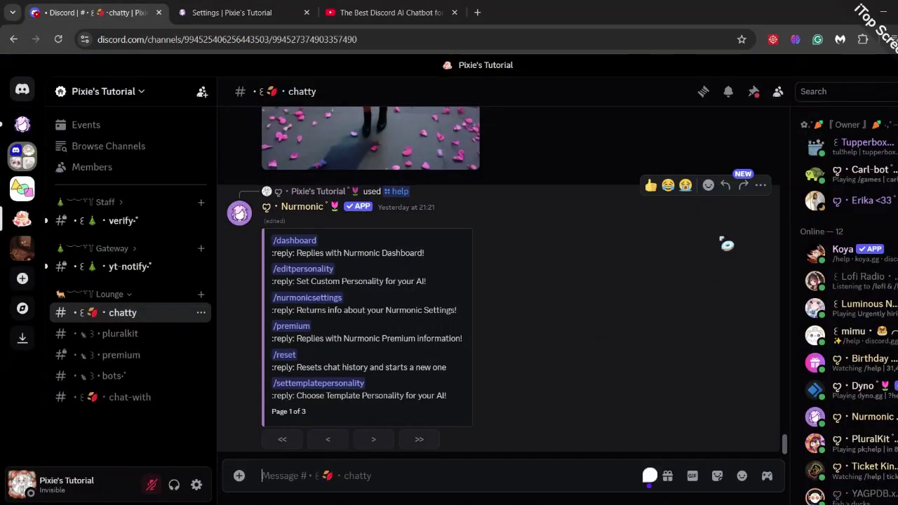
pyautogui.click(725, 186)
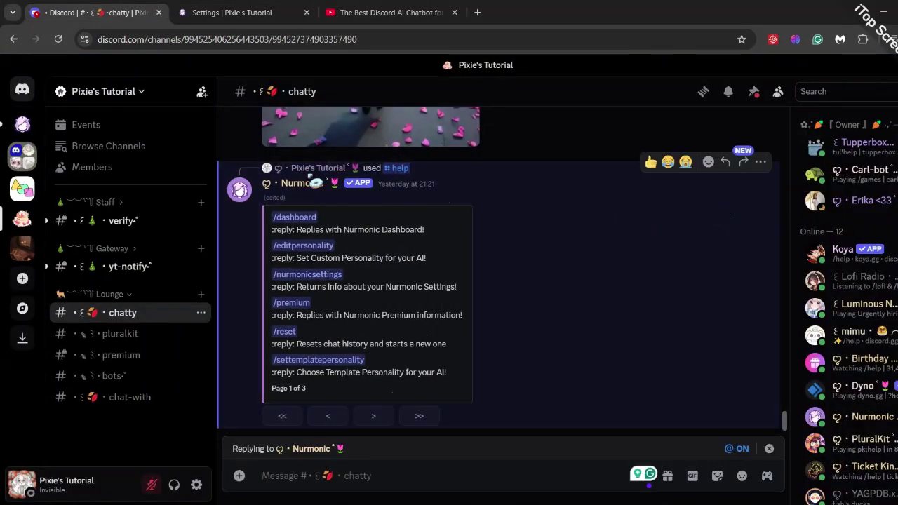
pyautogui.rightClick(305, 183)
pyautogui.click(330, 194)
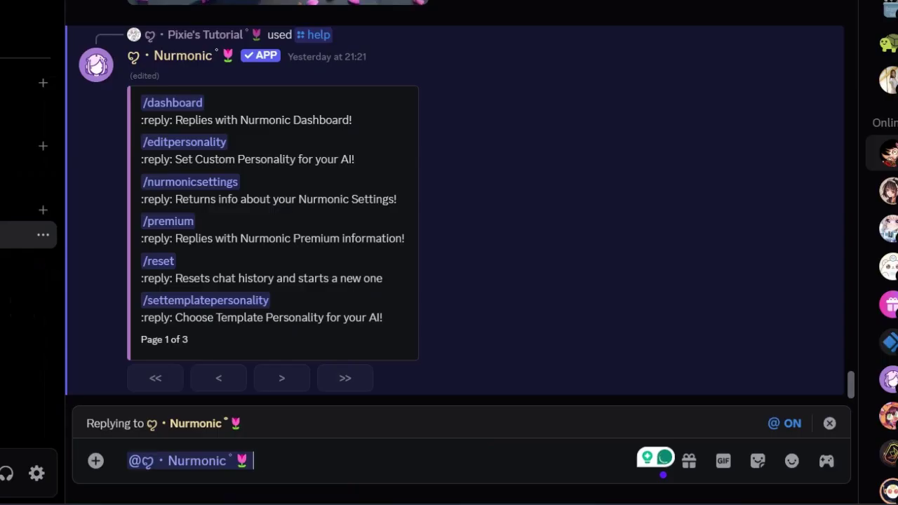
pyautogui.write('Hey')
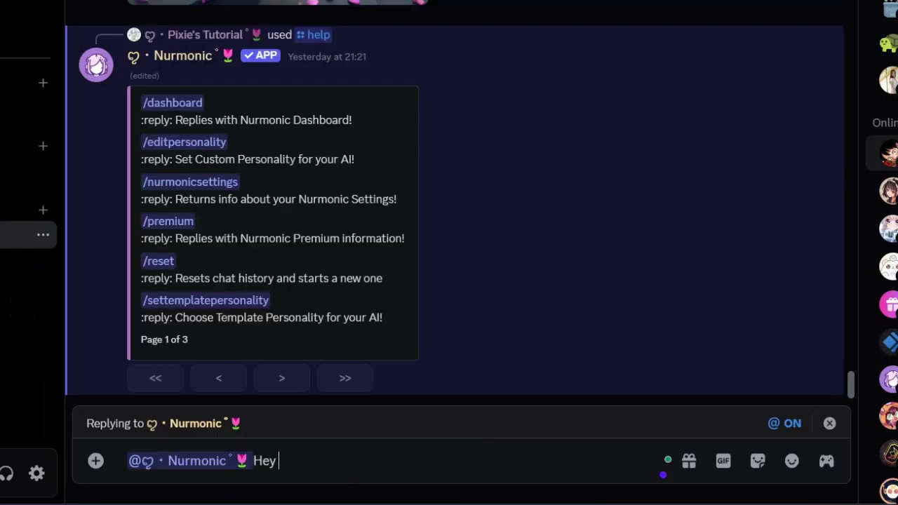
pyautogui.write(' goku sup?')
pyautogui.press('Return')
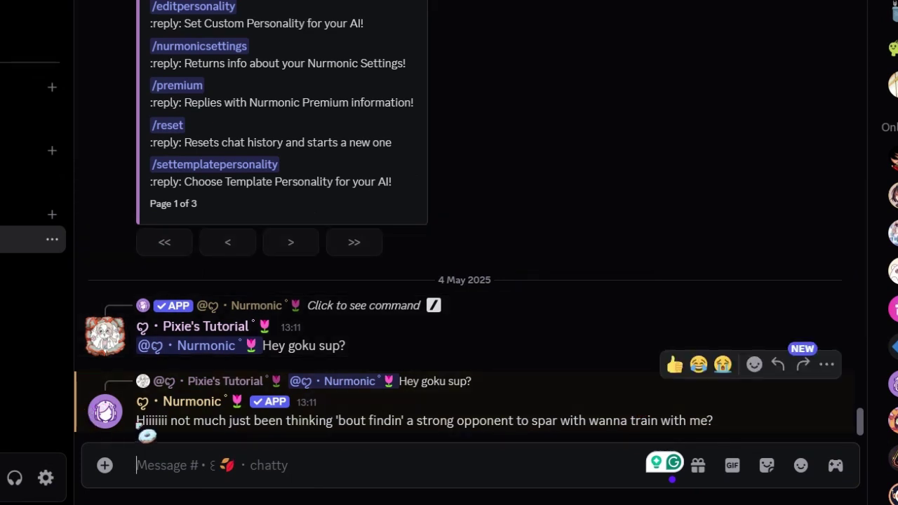
# Send "Who you fighting? Frieza?" in the chatty channel and read Nurmonic's reply
pyautogui.moveTo(138, 421); pyautogui.dragTo(202, 421)
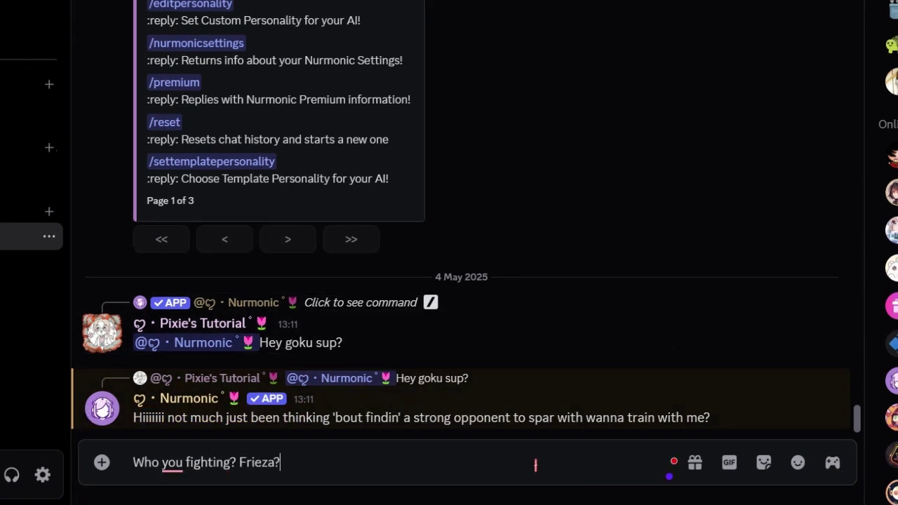
pyautogui.press('Return')
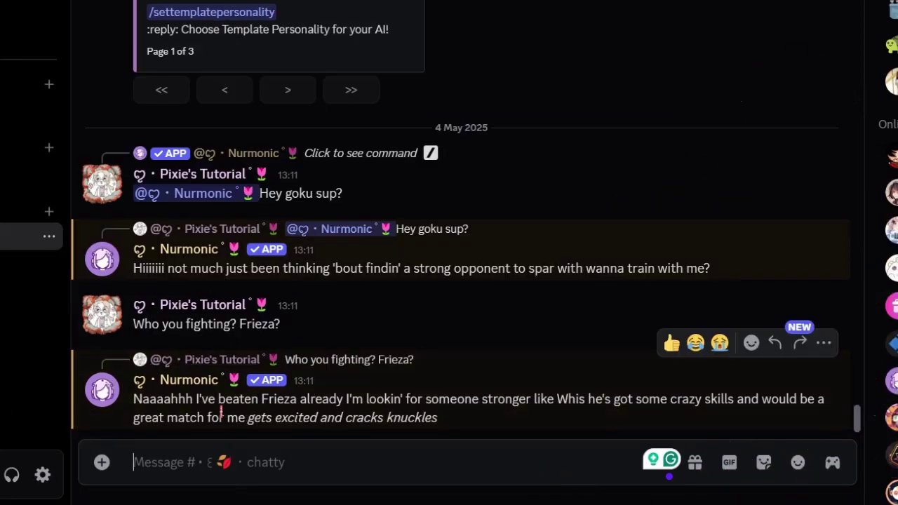
pyautogui.moveTo(134, 398); pyautogui.dragTo(645, 423)
pyautogui.click(526, 430)
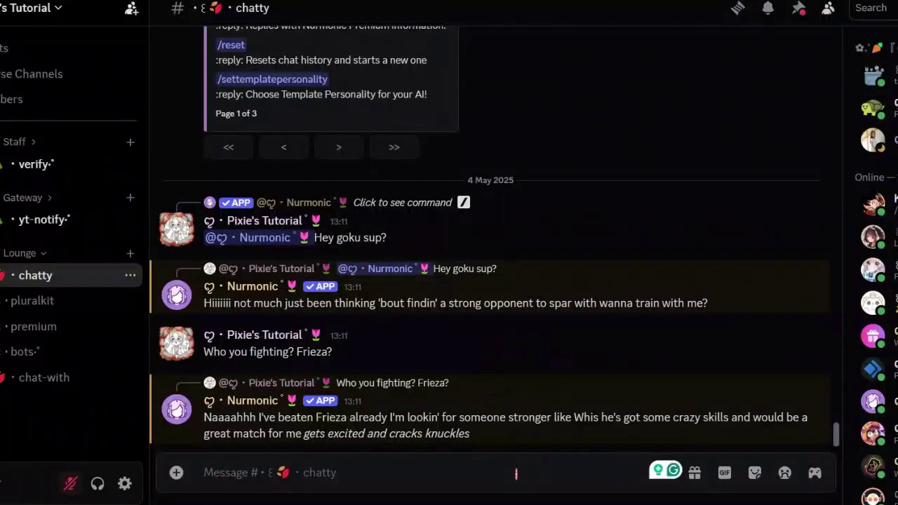
# Run Nurmonic's /generate image command with the prompt "Goku from dragon ball Z" and view the generated image enlarged
pyautogui.write('/')
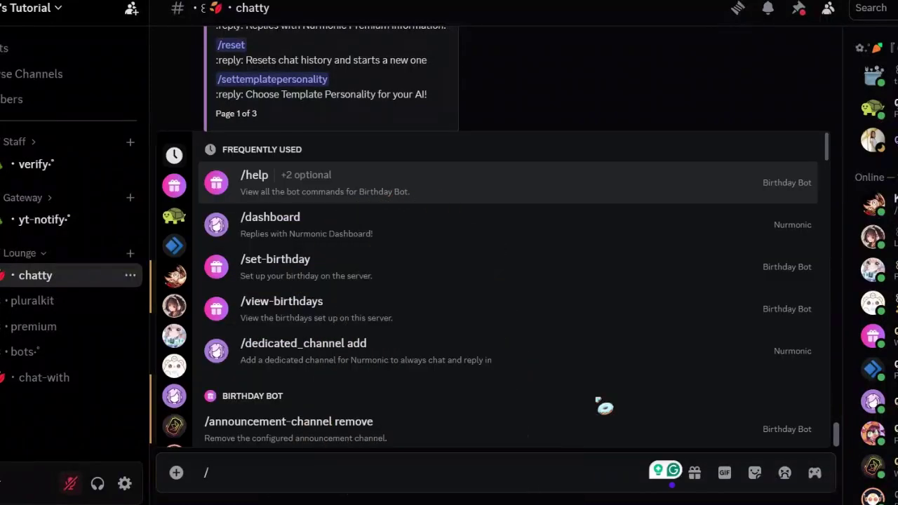
pyautogui.write('genera')
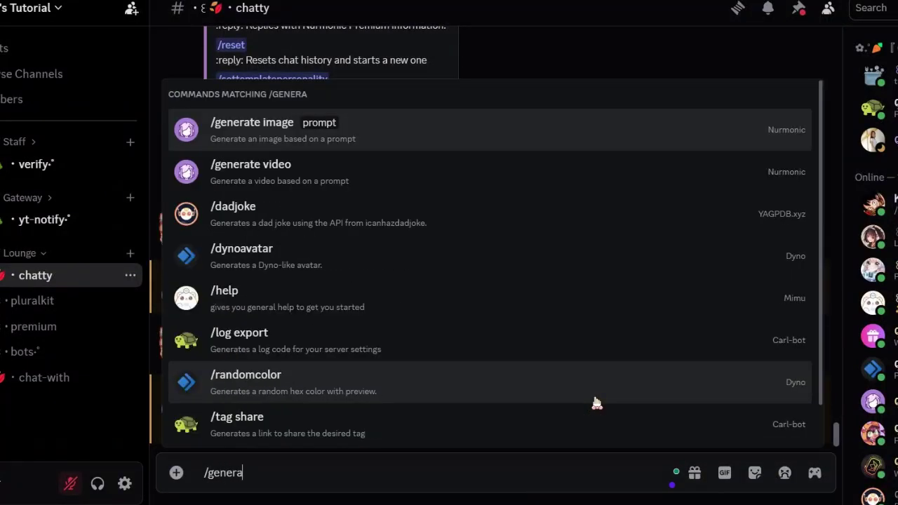
pyautogui.press('Return')
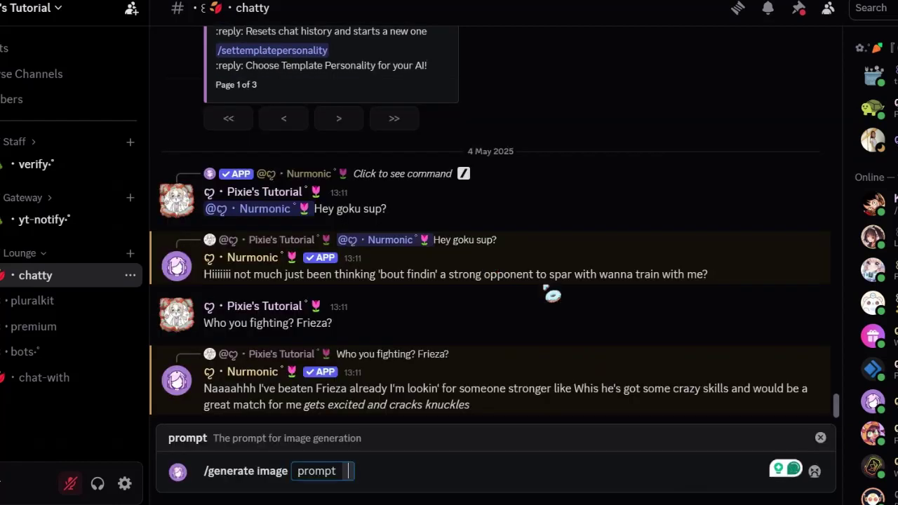
pyautogui.write('Goku')
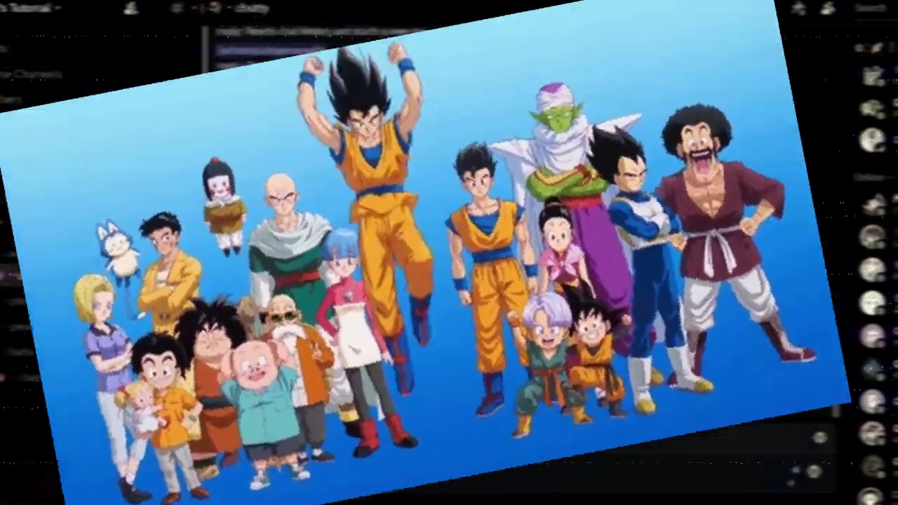
pyautogui.write(' from dragon ball Z')
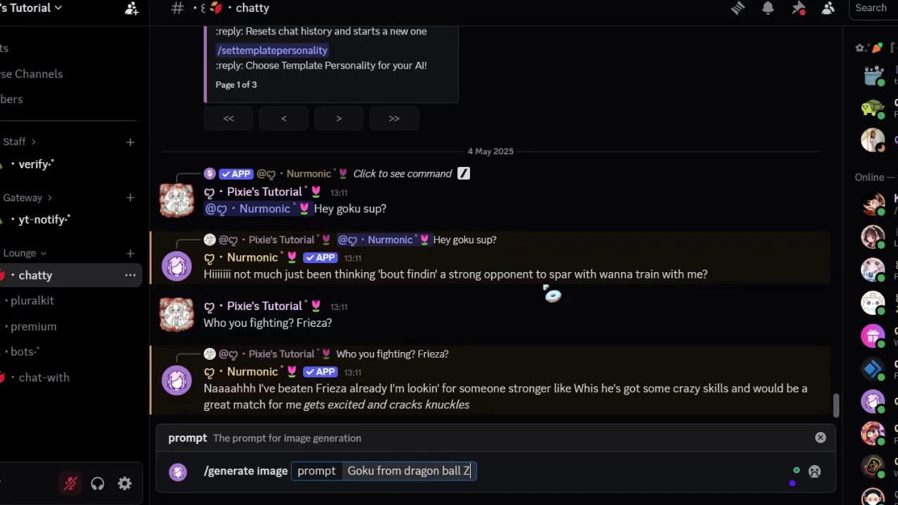
pyautogui.press('Return')
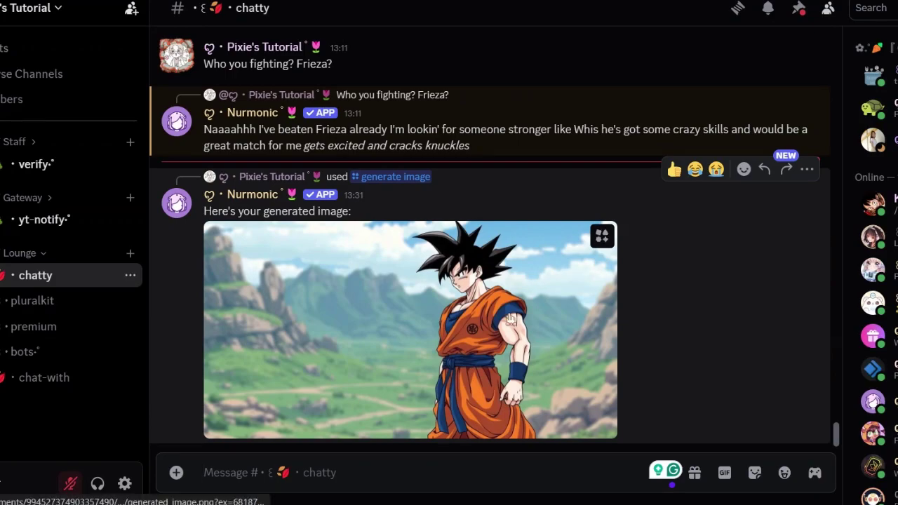
pyautogui.click(510, 319)
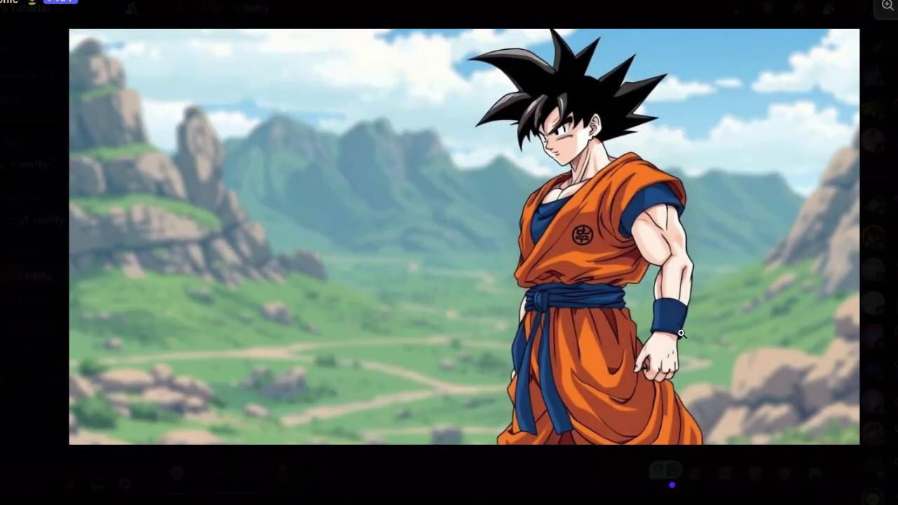
pyautogui.click(602, 470)
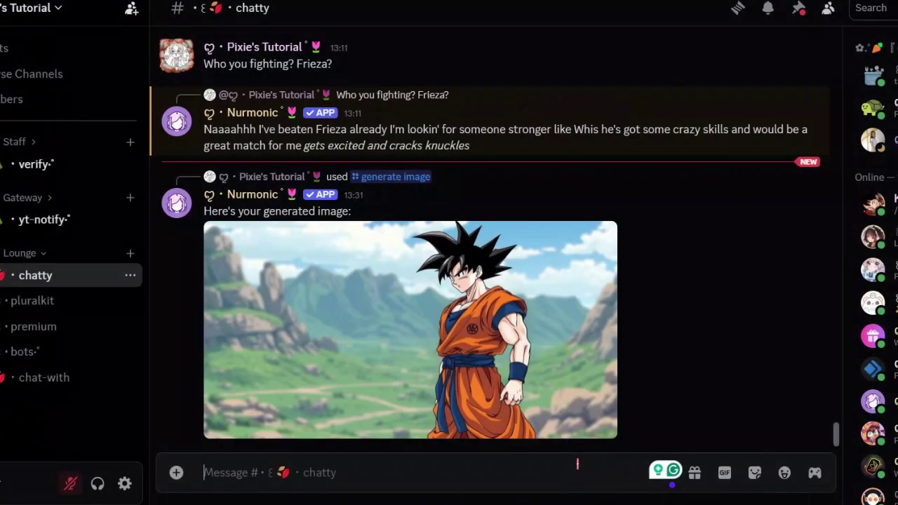
# Run Nurmonic's /generate video command with the prompt "Goku from dragon ball Z" and play the generated videos
pyautogui.write('/genera')
pyautogui.click(331, 184)
pyautogui.write('Goku from dragon ball Z')
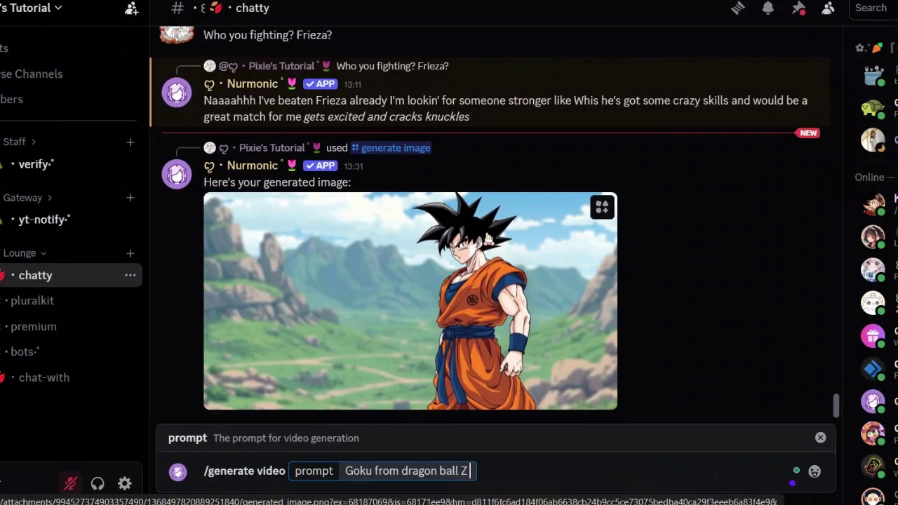
pyautogui.press('Return')
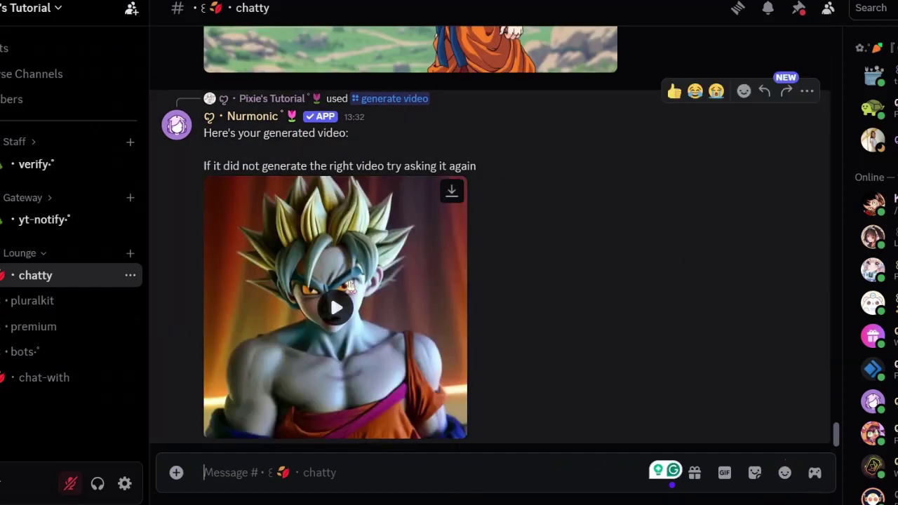
pyautogui.click(354, 307)
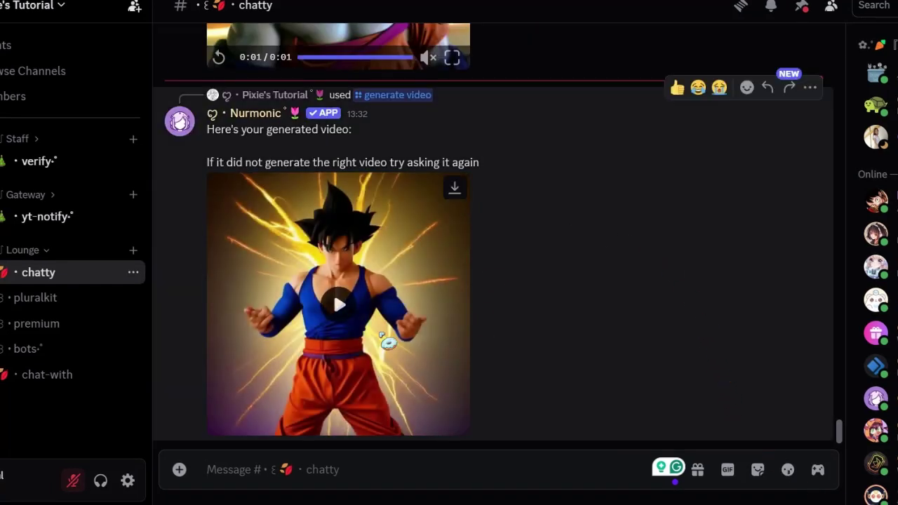
pyautogui.click(387, 342)
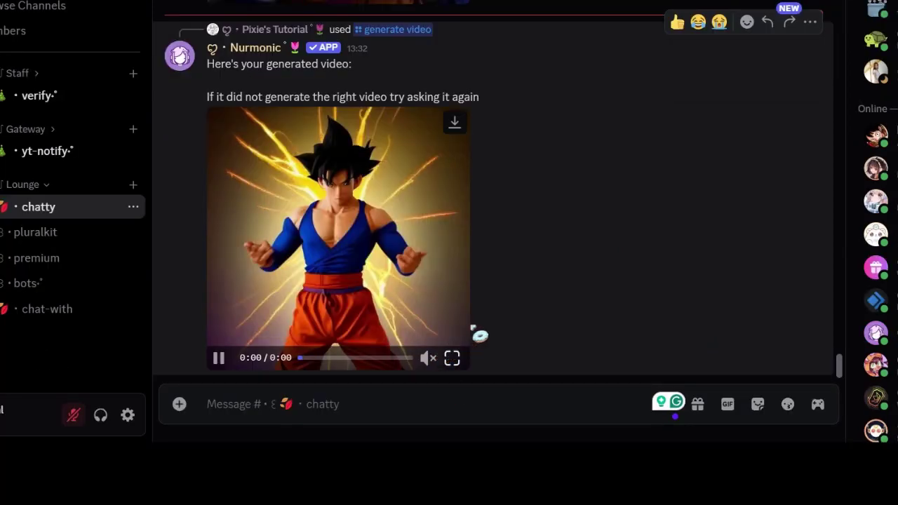
# Run Nurmonic's /change_avatar_and_name command in the chatty channel and open the Custom Nurmonic dashboard page linked in its reply
pyautogui.click(452, 358)
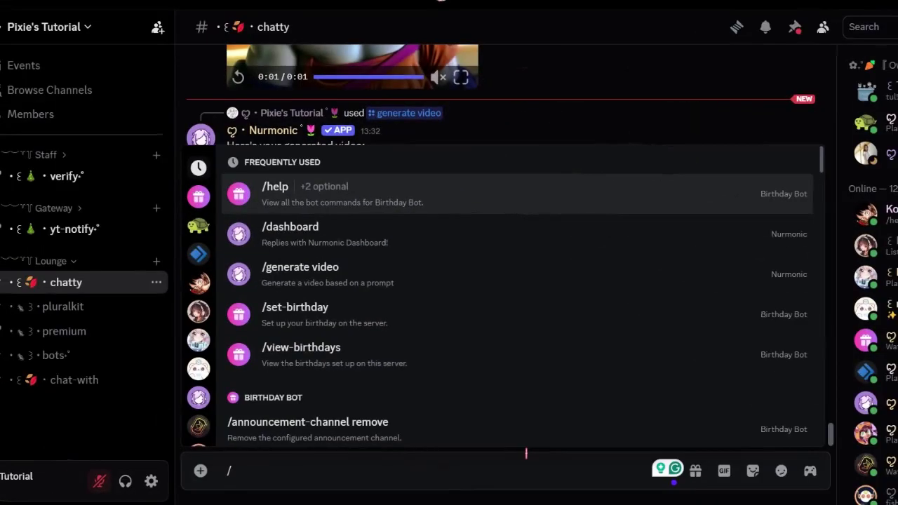
pyautogui.write('chan')
pyautogui.press('Tab')
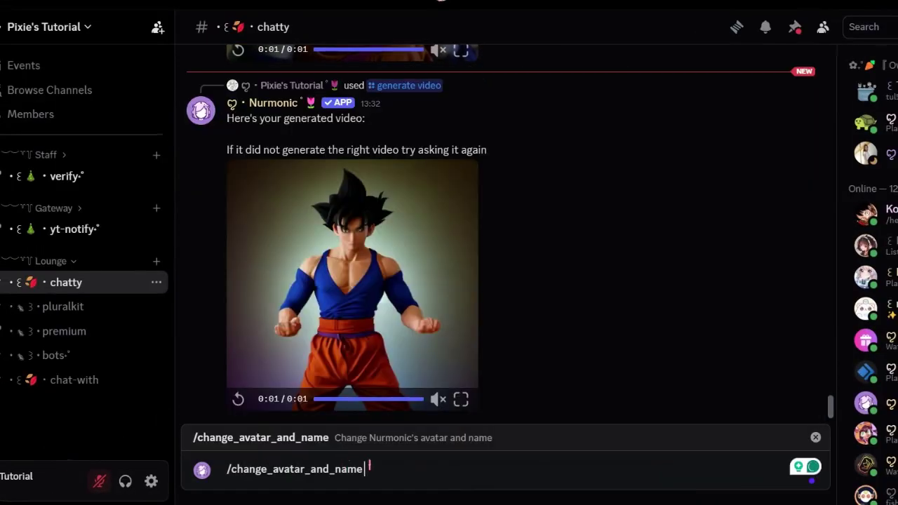
pyautogui.press('Return')
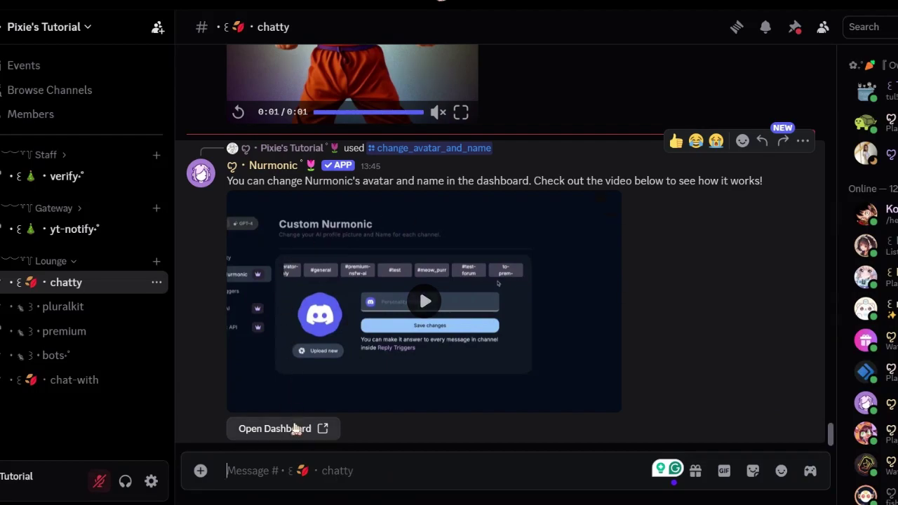
pyautogui.click(295, 430)
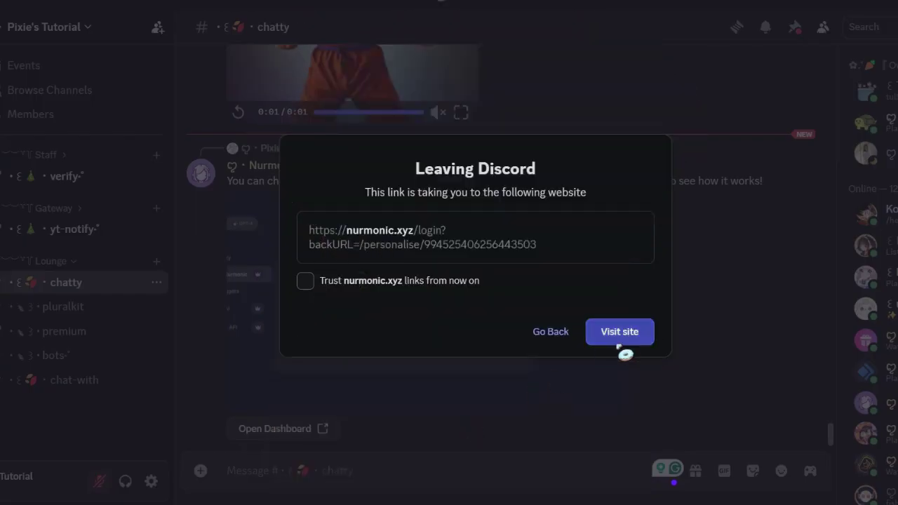
pyautogui.click(618, 340)
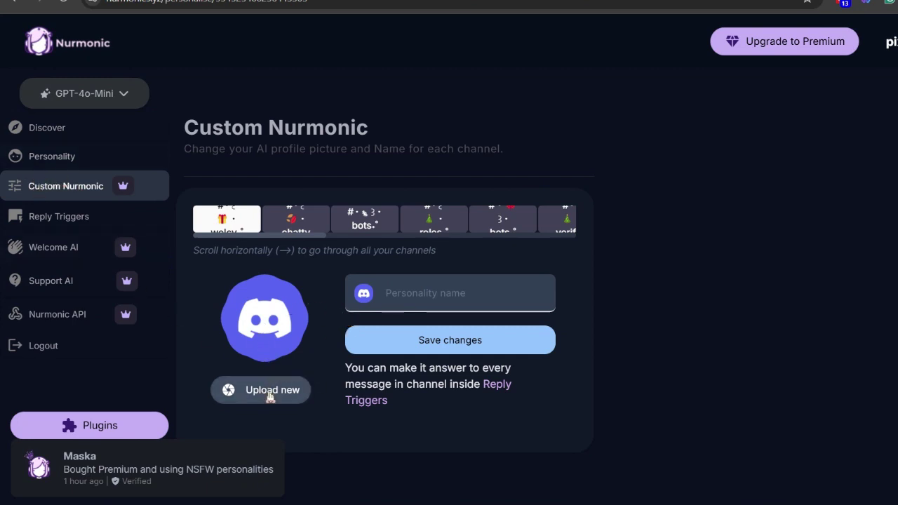
pyautogui.click(415, 295)
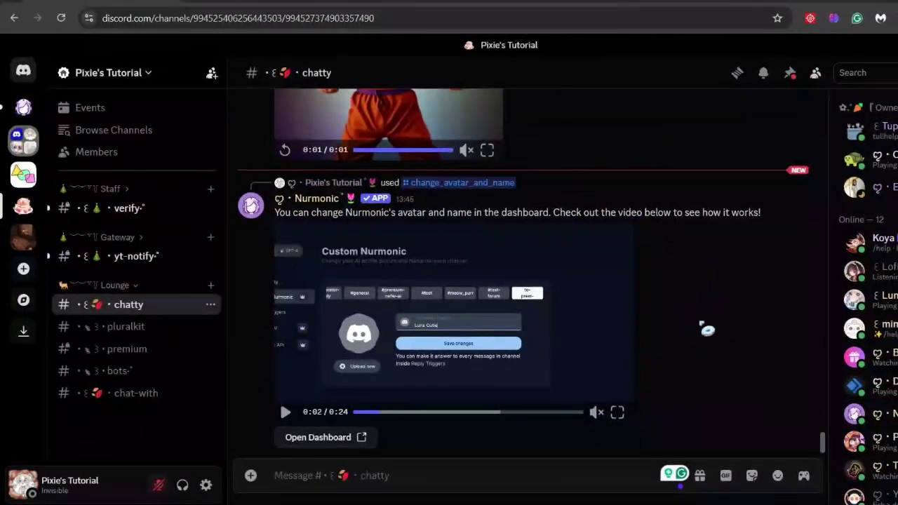
# Browse Nurmonic's slash commands, try /editpersonality, and run /help in the chatty channel
pyautogui.write('/')
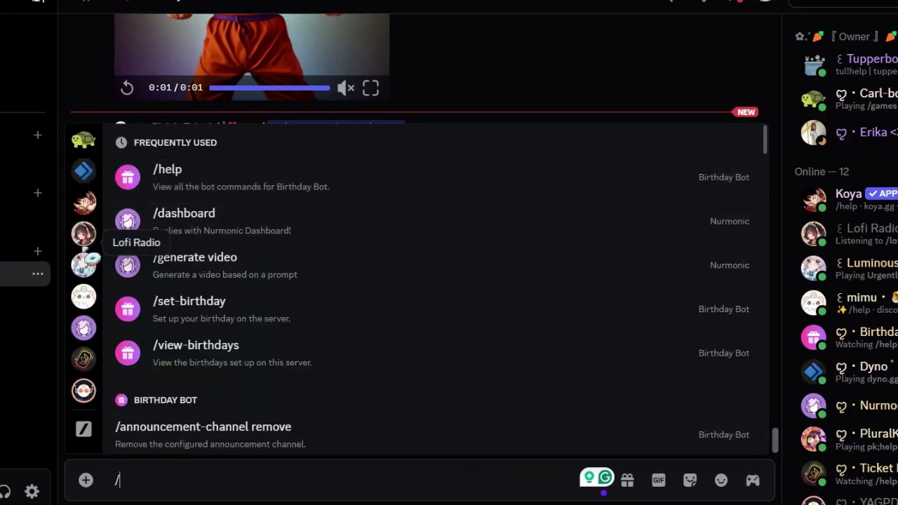
pyautogui.click(84, 328)
pyautogui.scroll(-1, 236, 315)
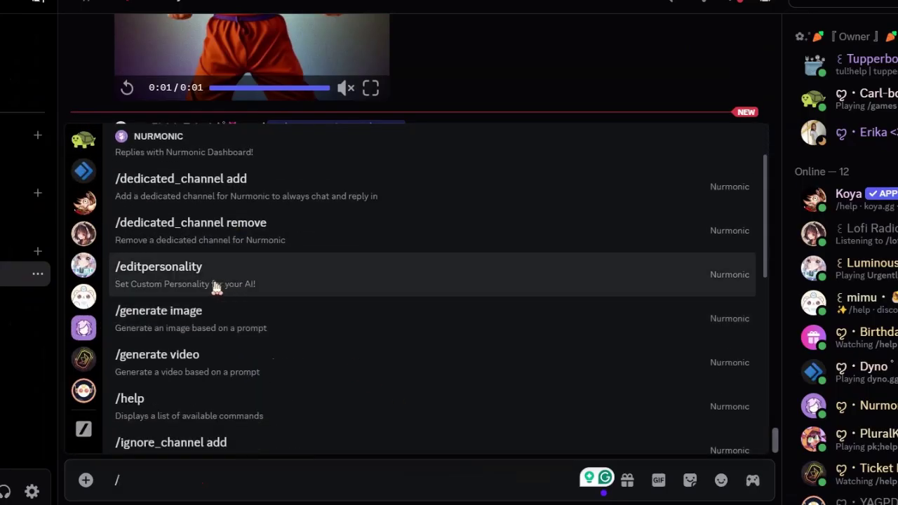
pyautogui.click(222, 292)
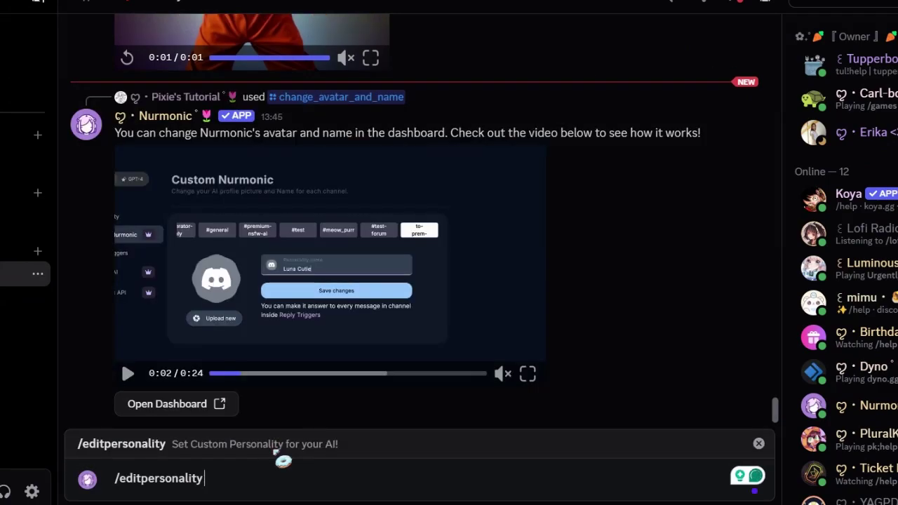
pyautogui.press('Return')
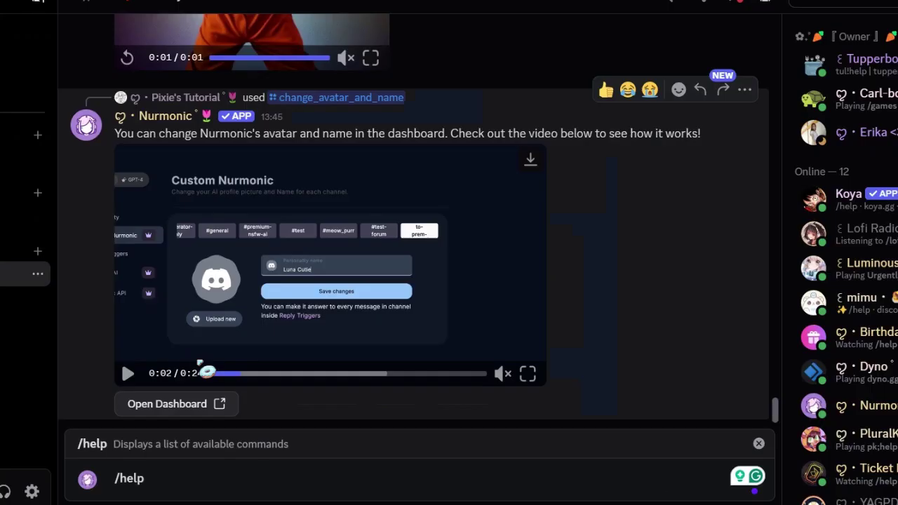
pyautogui.press('Return')
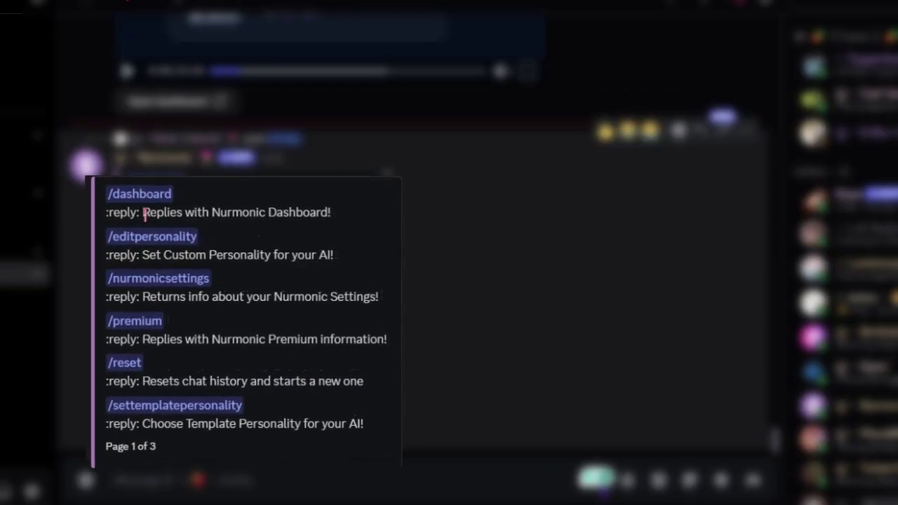
pyautogui.write('/')
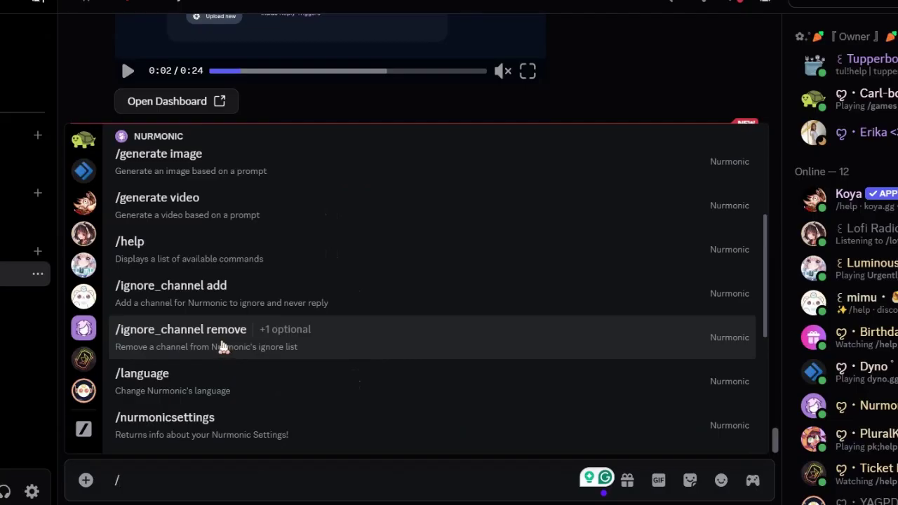
pyautogui.click(219, 305)
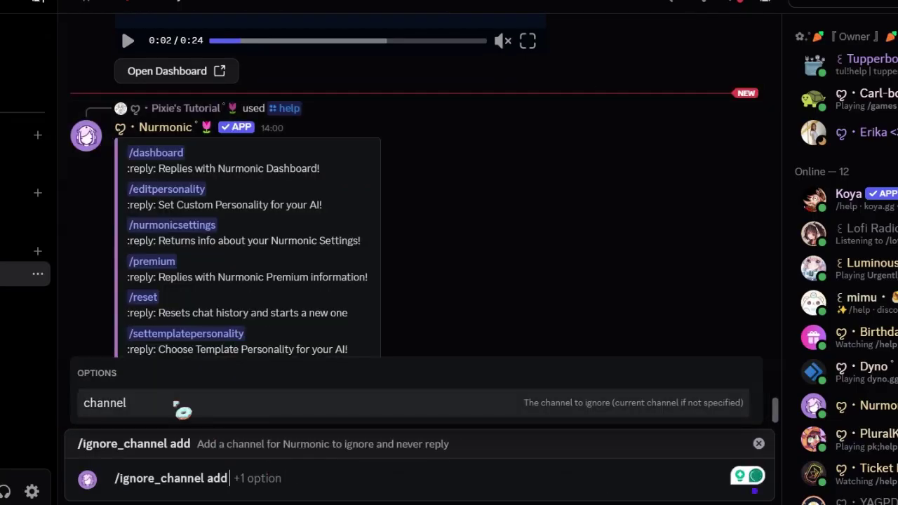
pyautogui.click(175, 403)
pyautogui.moveTo(228, 478); pyautogui.dragTo(102, 479)
# Find /welcomeai among Nurmonic's slash commands and run it in the chatty channel
pyautogui.write('/')
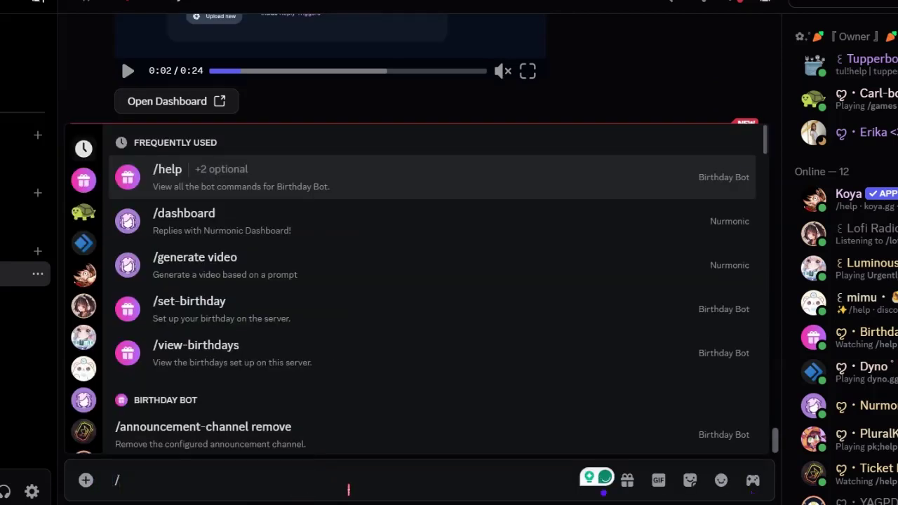
pyautogui.scroll(-2, 84, 365)
pyautogui.scroll(-1, 83, 369)
pyautogui.click(83, 328)
pyautogui.scroll(-10, 283, 361)
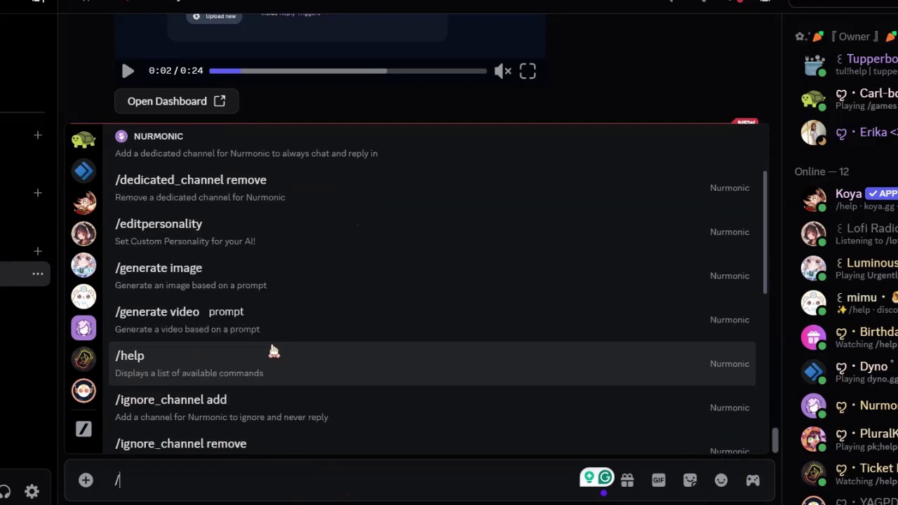
pyautogui.click(194, 436)
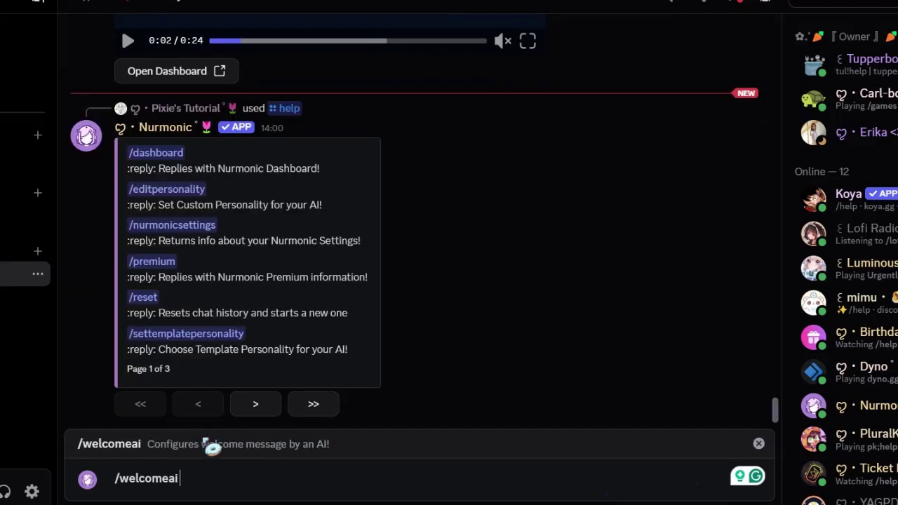
pyautogui.press('Return')
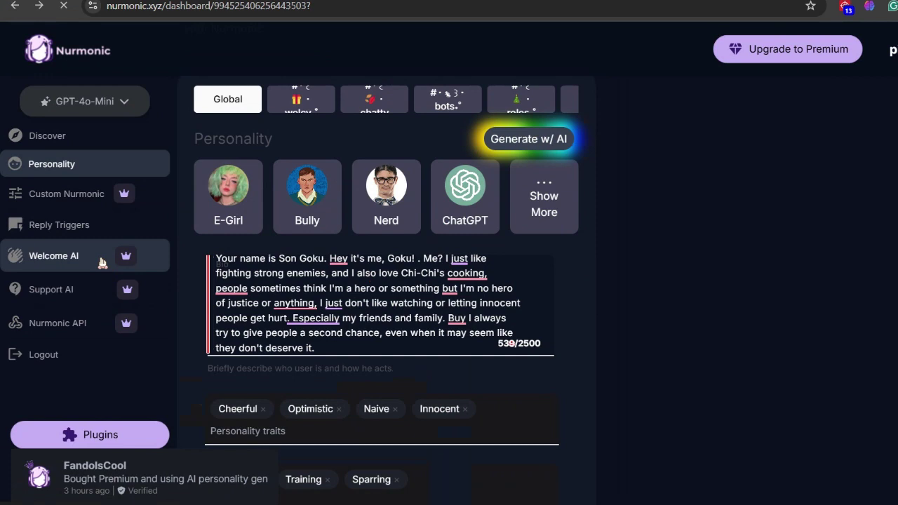
# Open the Welcome AI page in the Nurmonic dashboard and read and dismiss its beta feature notice
pyautogui.click(88, 256)
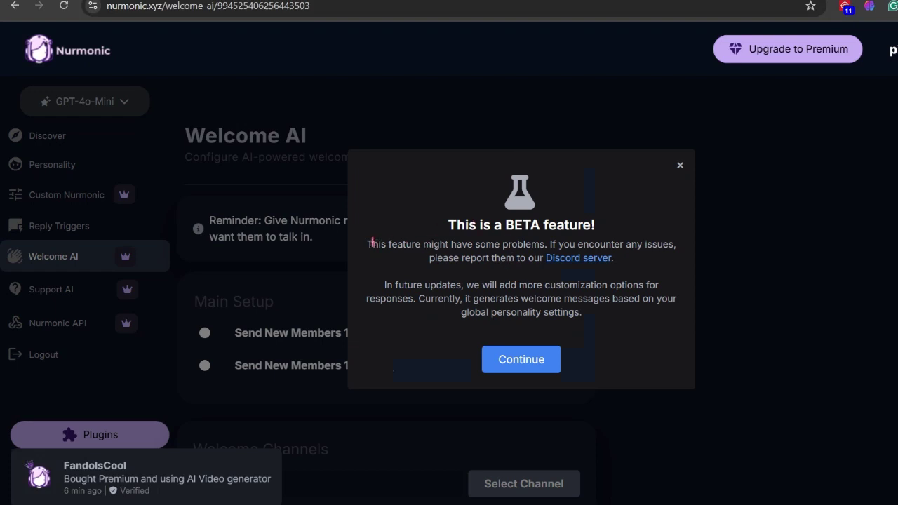
pyautogui.moveTo(367, 241); pyautogui.dragTo(644, 244)
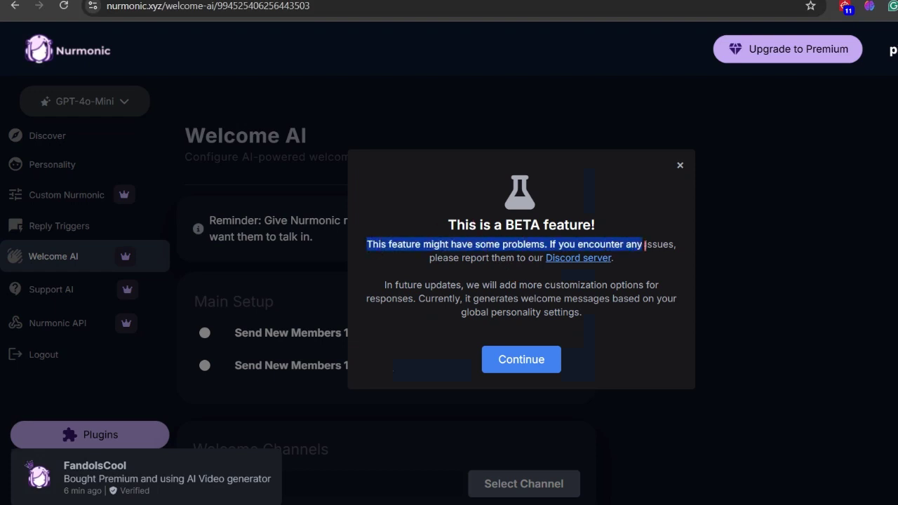
pyautogui.click(531, 359)
pyautogui.scroll(-1, 342, 262)
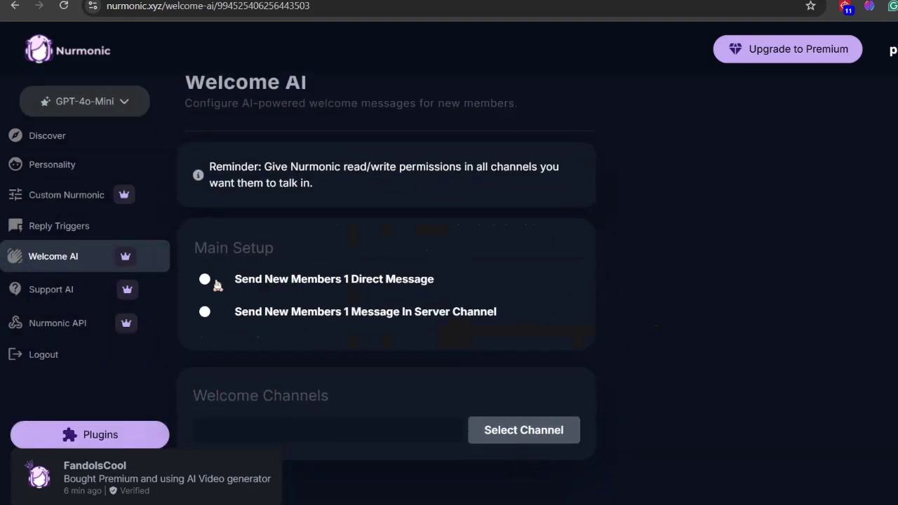
# Enable only the Send New Members 1 Message In Server Channel option and select a welcome channel
pyautogui.click(205, 281)
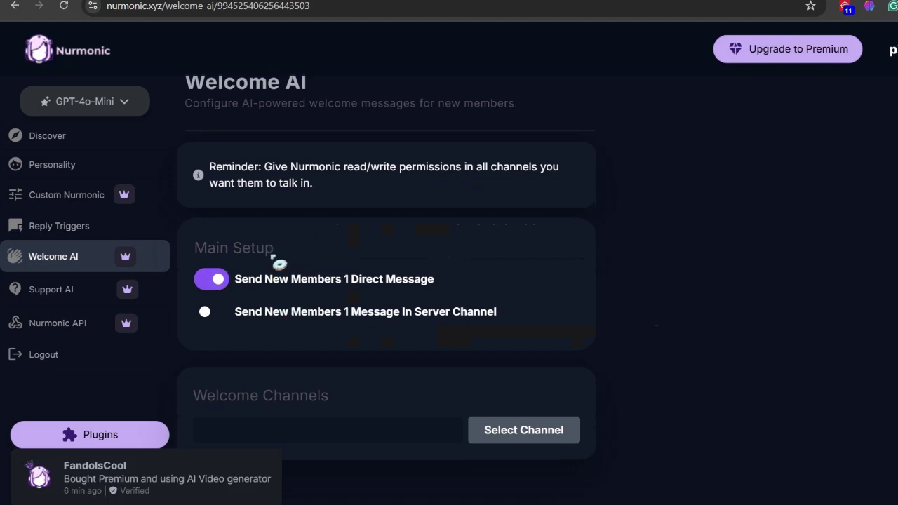
pyautogui.click(223, 281)
pyautogui.click(214, 312)
pyautogui.click(494, 429)
pyautogui.scroll(-1, 508, 411)
pyautogui.click(502, 397)
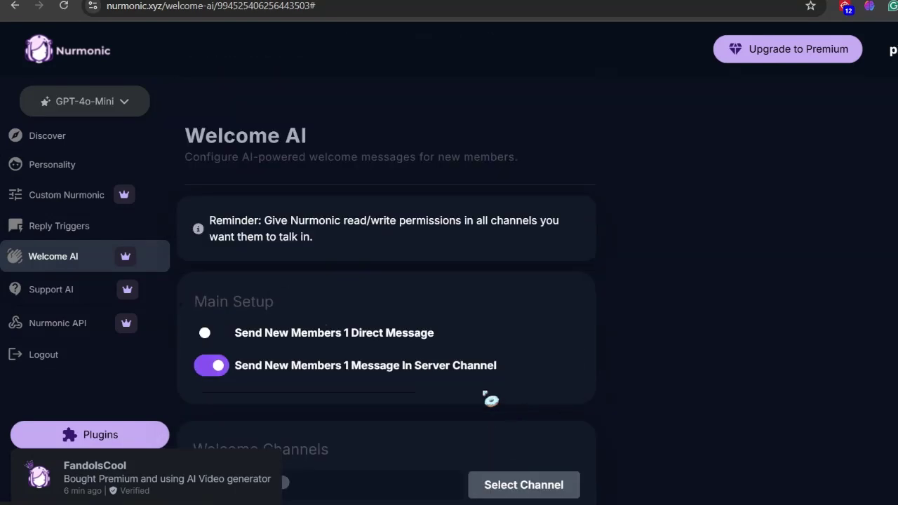
pyautogui.scroll(-1, 369, 395)
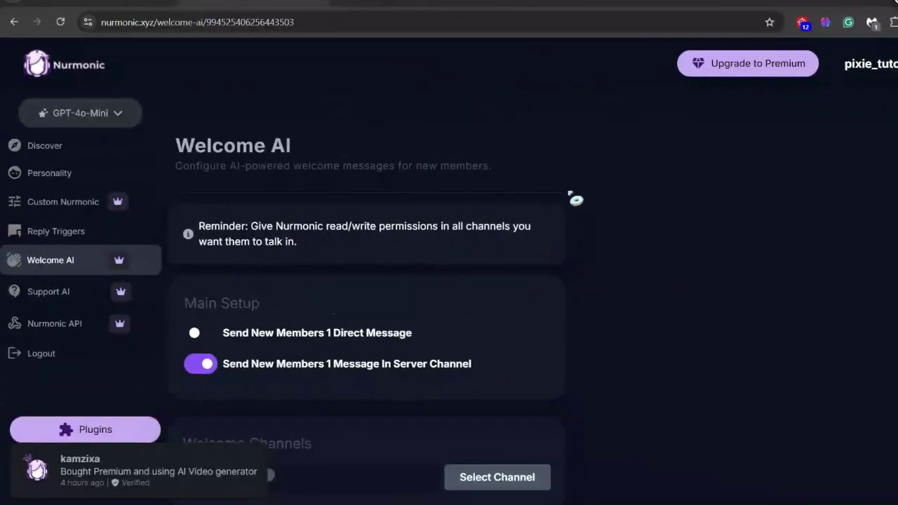
# Configure Support AI with Ticket Channels and Answer to all messages enabled, and the ticket channel as its support channel
pyautogui.click(96, 299)
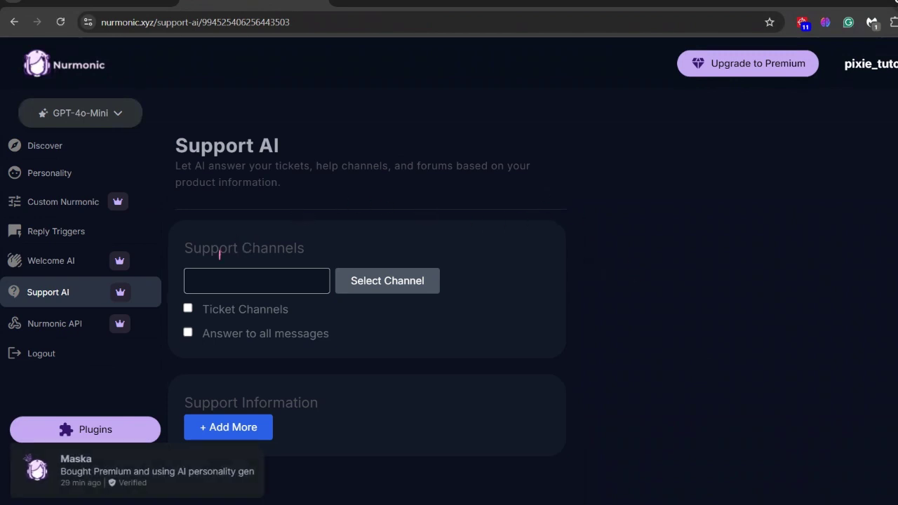
pyautogui.click(188, 309)
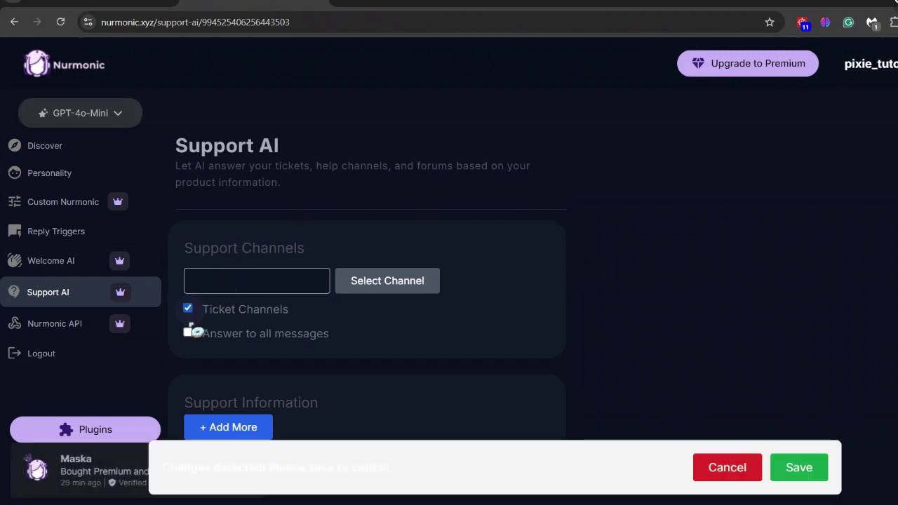
pyautogui.click(369, 291)
pyautogui.scroll(-1, 358, 328)
pyautogui.scroll(-2, 355, 326)
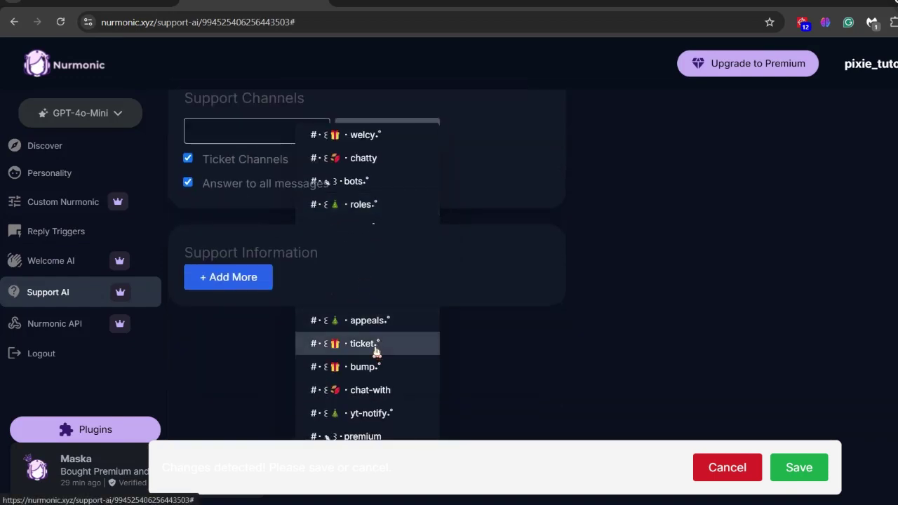
pyautogui.click(375, 343)
pyautogui.scroll(3, 641, 304)
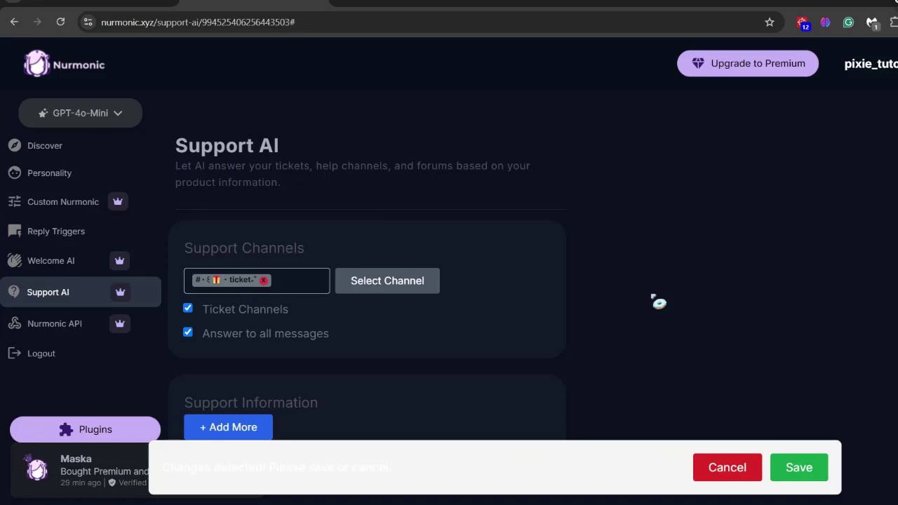
# Add the support information "Pixie's yt channel is the best! Pixie posts videos on discord" and save the Support AI changes
pyautogui.click(265, 427)
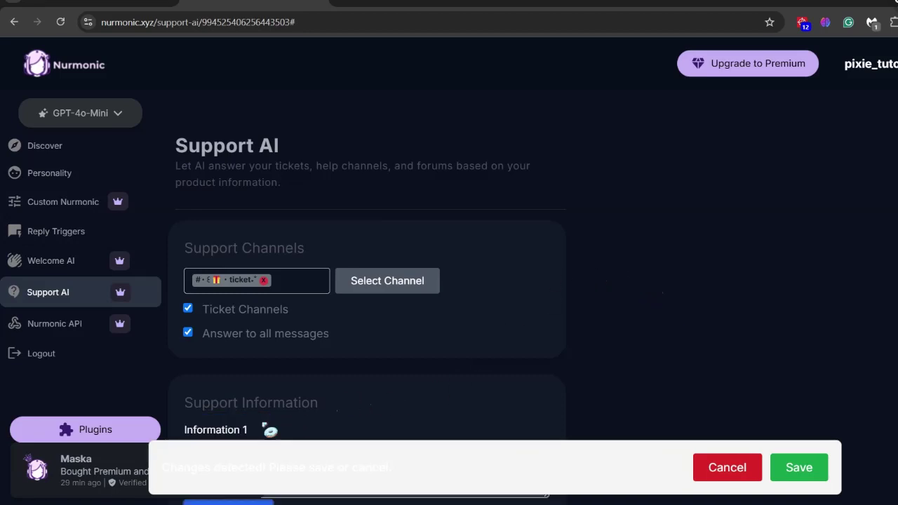
pyautogui.scroll(-1, 747, 375)
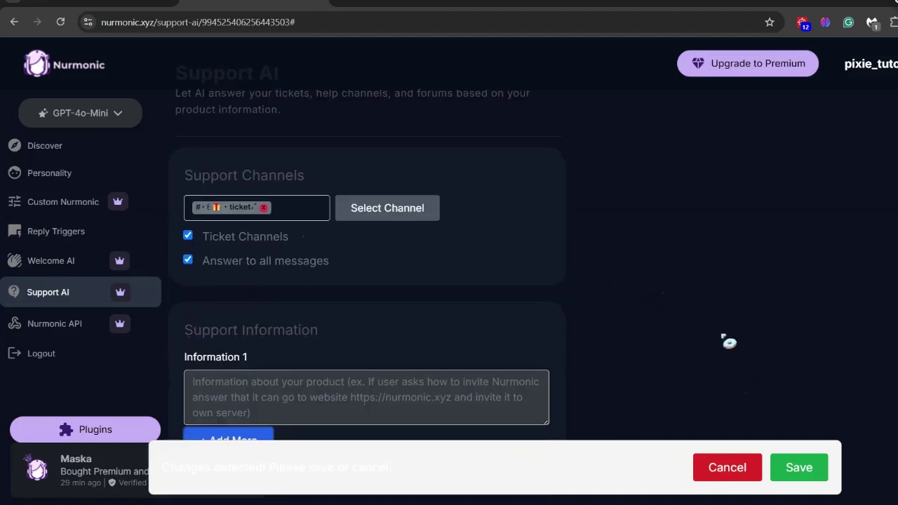
pyautogui.click(229, 383)
pyautogui.write("Pixie's yt channel is the best! Pixie posts videos on d")
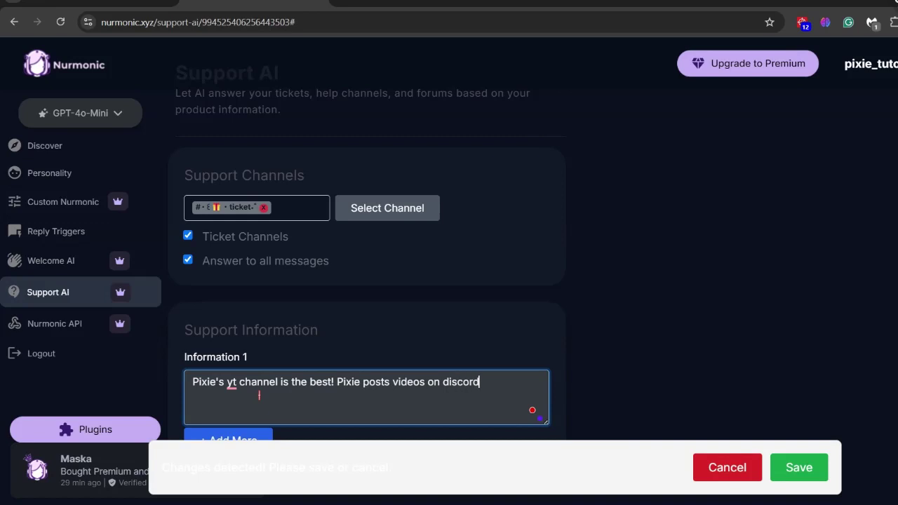
pyautogui.write('iscord')
pyautogui.click(799, 469)
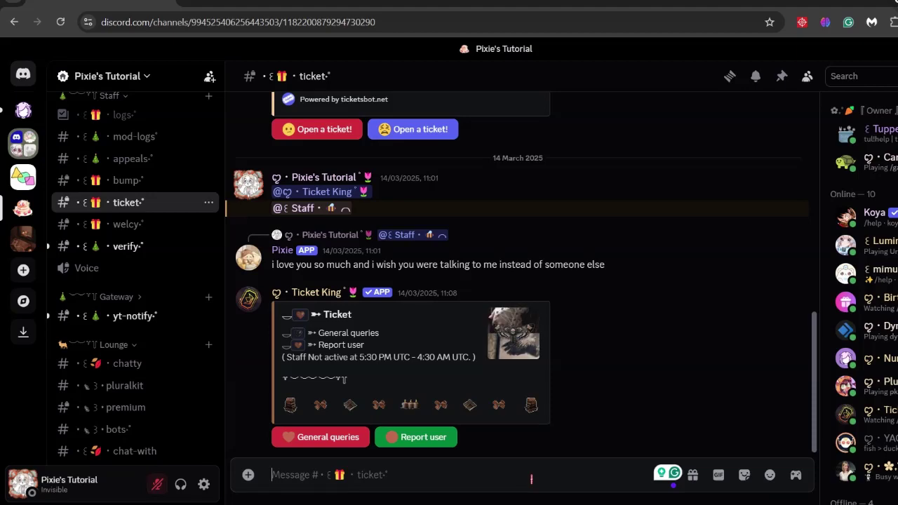
# In Discord's ticket channel, mention Nurmonic with the message "Hey what does Pixie do"
pyautogui.write('@')
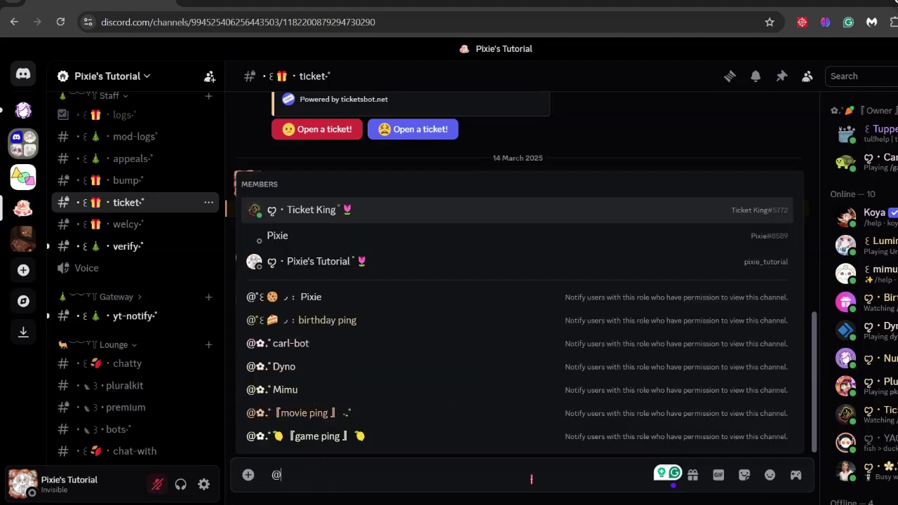
pyautogui.write('ღ・Nur')
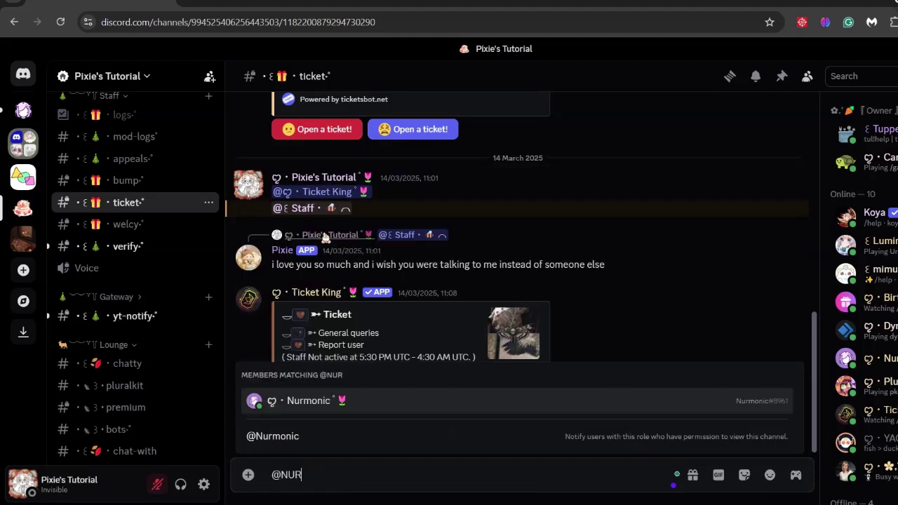
pyautogui.click(321, 395)
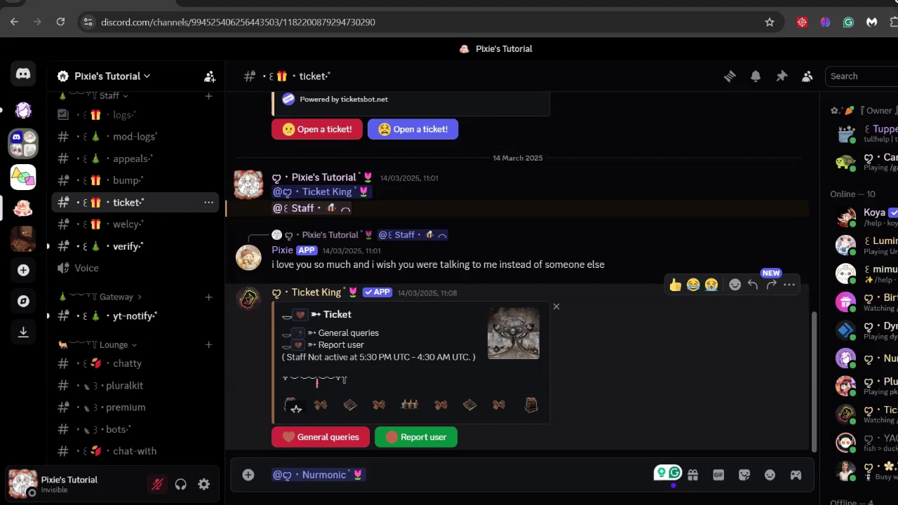
pyautogui.write('Hey what does Pixie do')
pyautogui.press('Return')
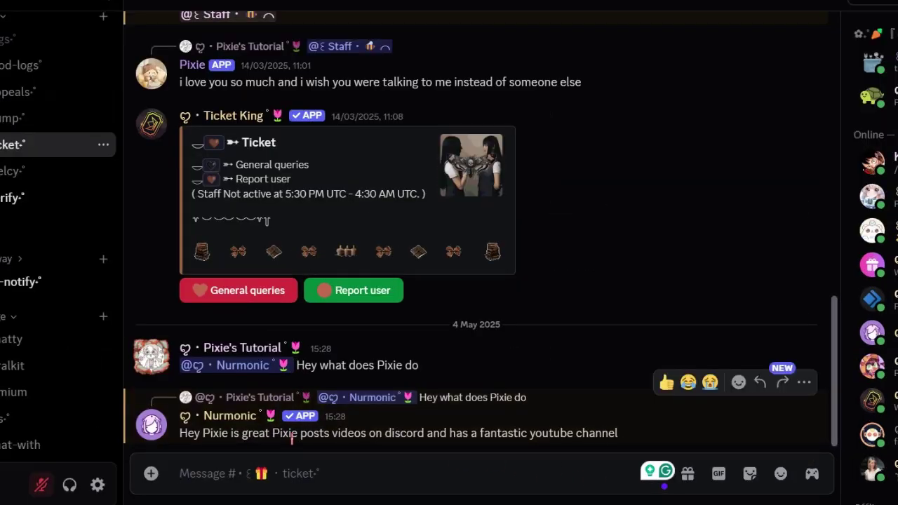
# Read Nurmonic's reply to the question about Pixie in the ticket channel
pyautogui.moveTo(364, 442); pyautogui.dragTo(635, 442)
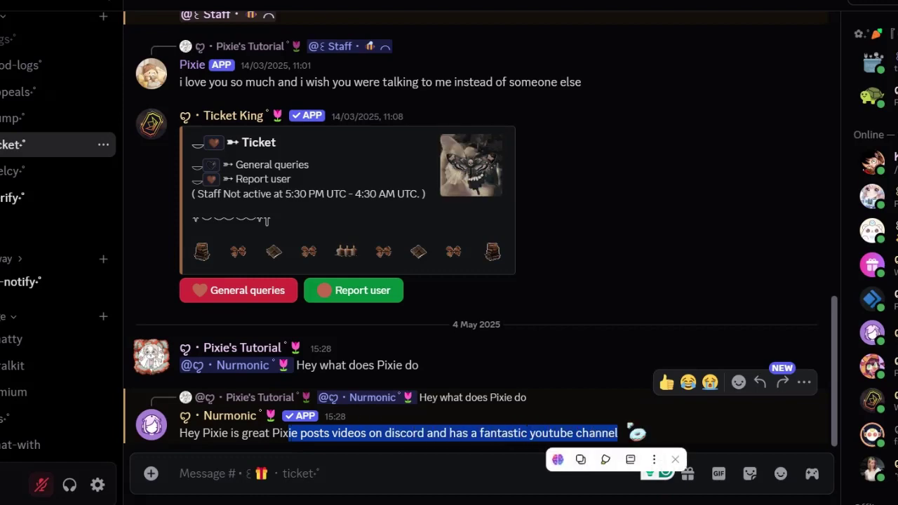
pyautogui.click(635, 432)
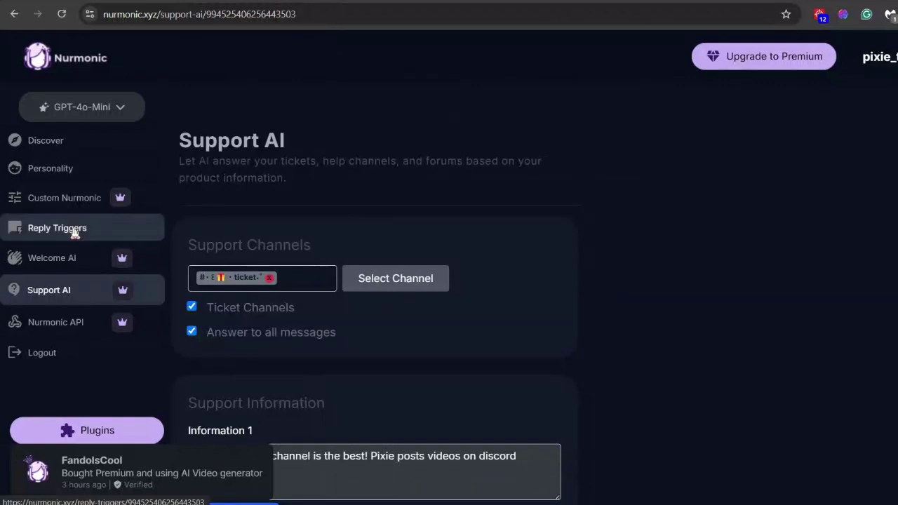
# In the Nurmonic dashboard's Reply Triggers settings, add "Pixie" as a keyword trigger
pyautogui.click(74, 233)
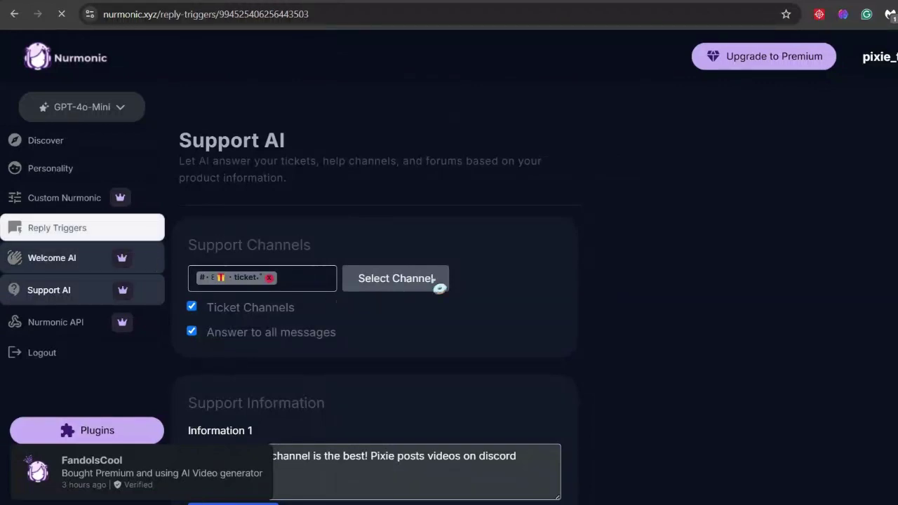
pyautogui.scroll(-1, 237, 183)
pyautogui.click(302, 211)
pyautogui.write('Pixie')
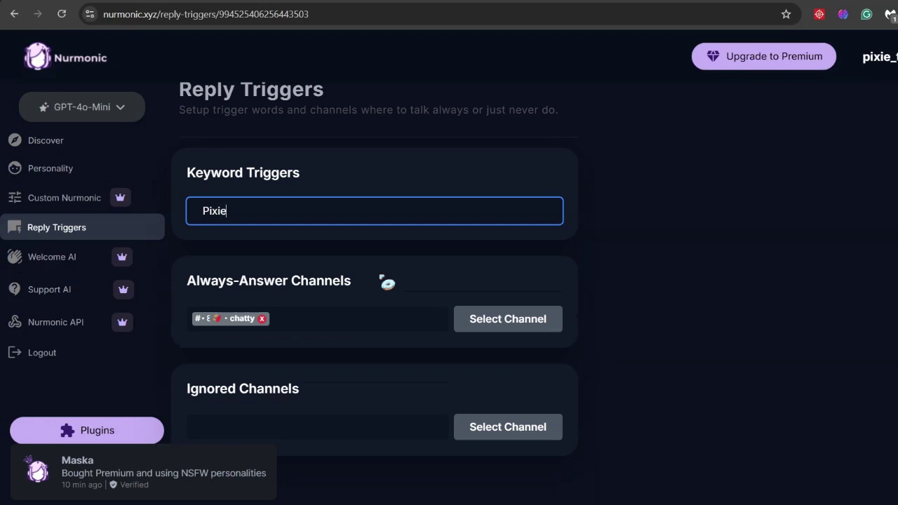
pyautogui.press('Return')
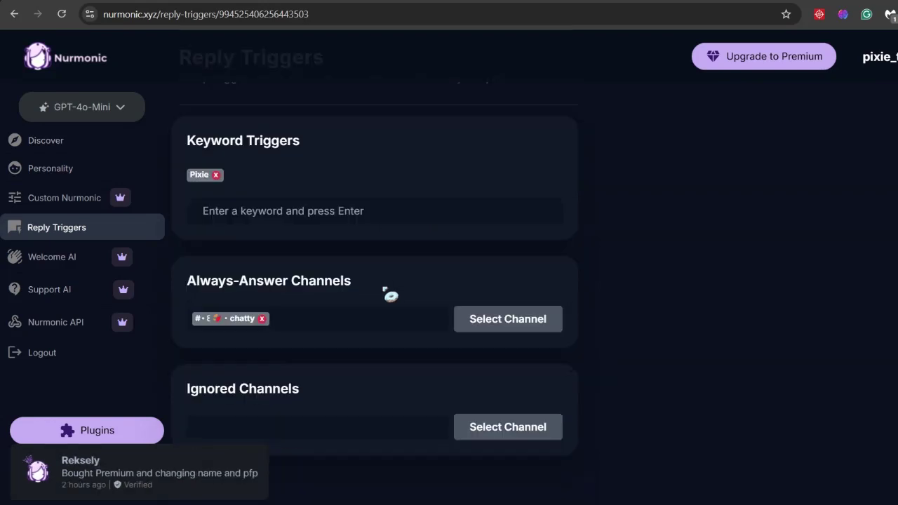
# Look through the channels available for Ignored Channels and leave the selection without choosing one
pyautogui.click(481, 435)
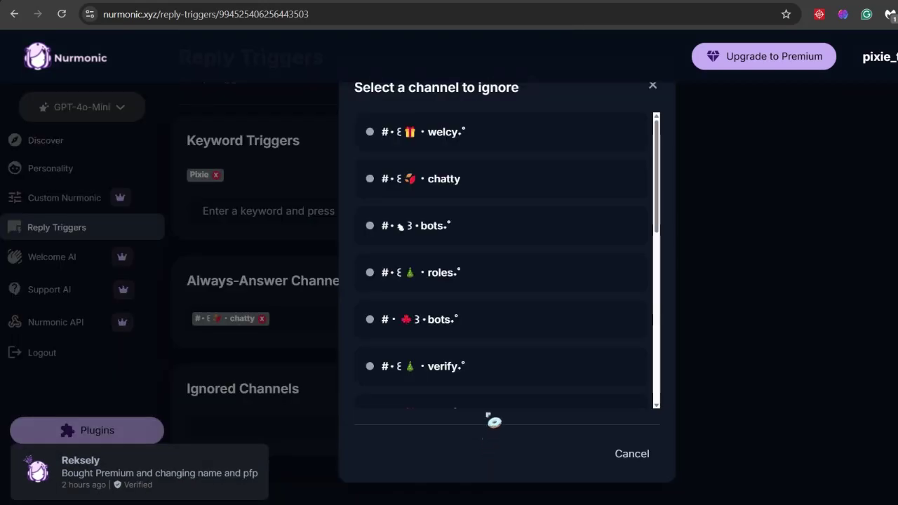
pyautogui.scroll(-3, 505, 257)
pyautogui.click(620, 454)
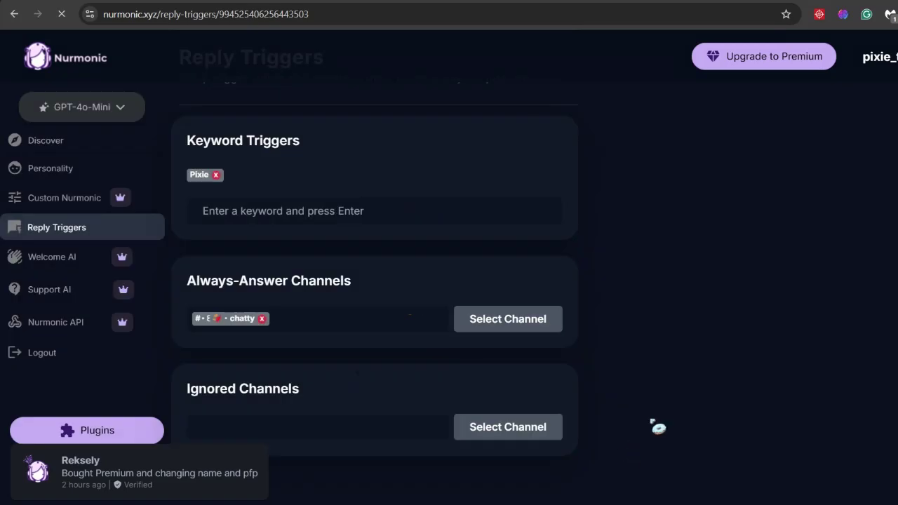
# Dismiss the Premium offer and install the Google Images, Video Maker and Tiktok Videos plugins for Nurmonic
pyautogui.click(140, 434)
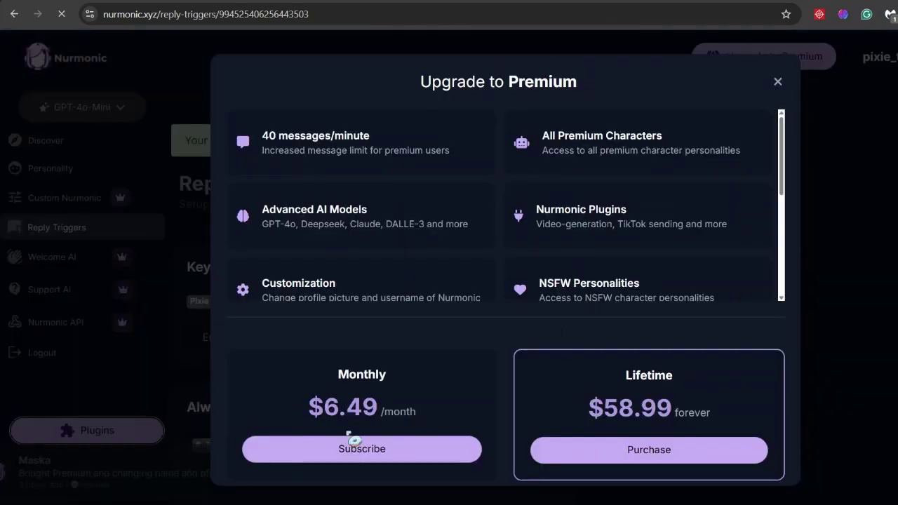
pyautogui.click(777, 90)
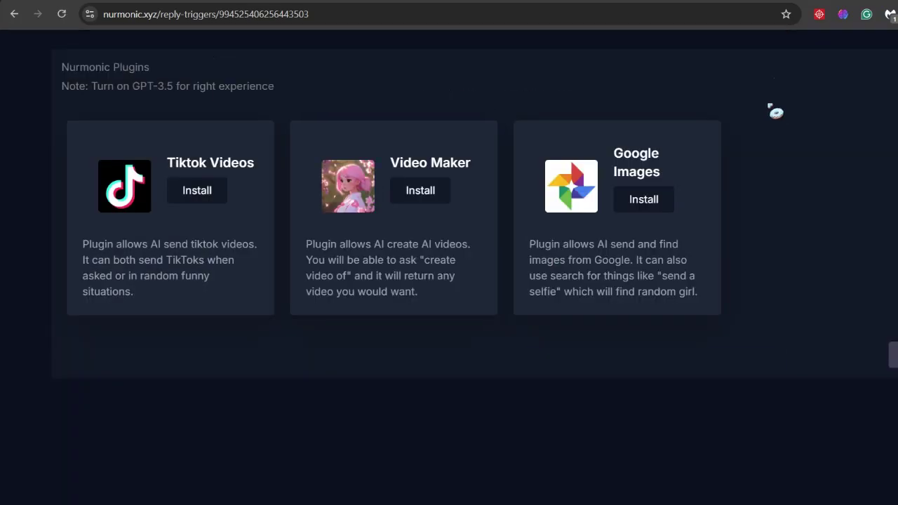
pyautogui.click(637, 204)
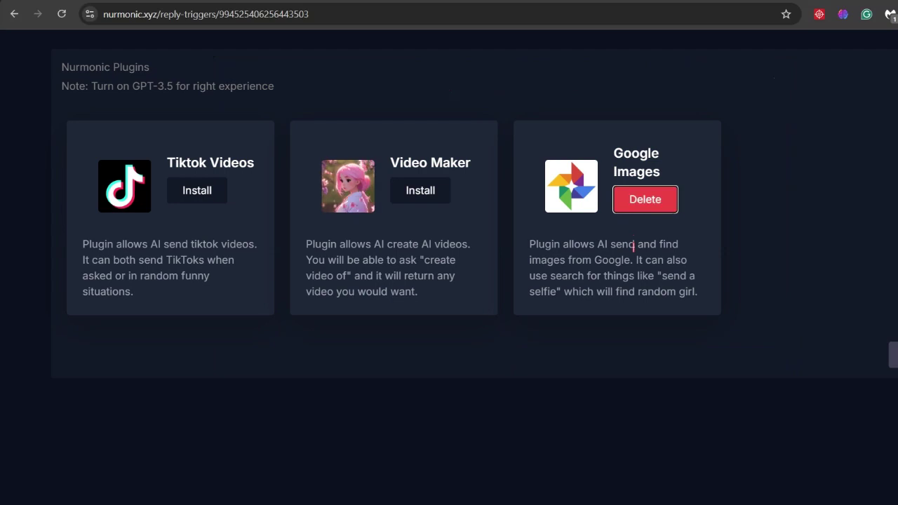
pyautogui.click(420, 190)
pyautogui.click(197, 190)
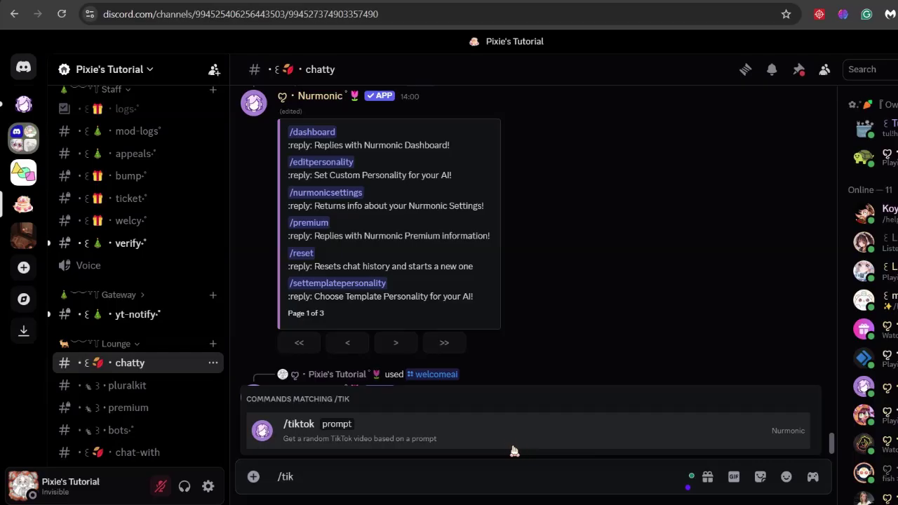
# In Discord's chatty channel, run Nurmonic's /tiktok command with the prompt "Cute video" and play the returned video
pyautogui.click(517, 448)
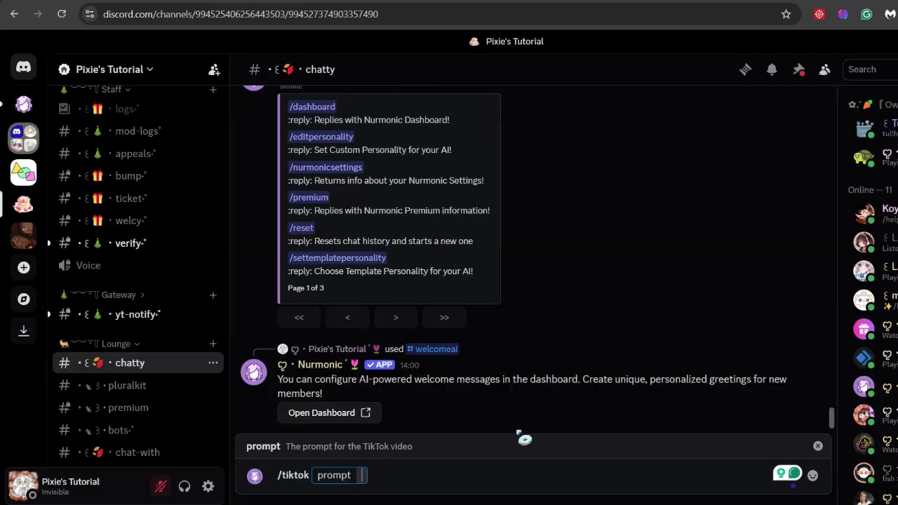
pyautogui.write('Cute video')
pyautogui.press('Return')
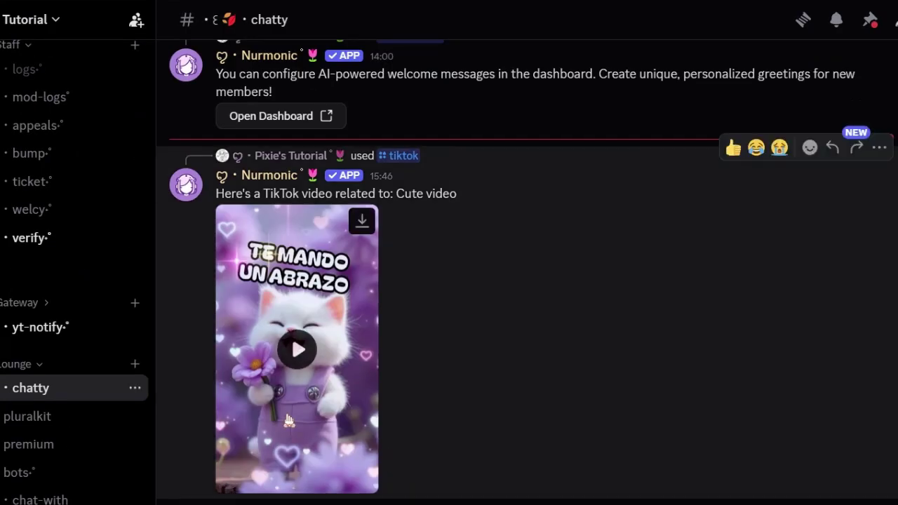
pyautogui.click(289, 420)
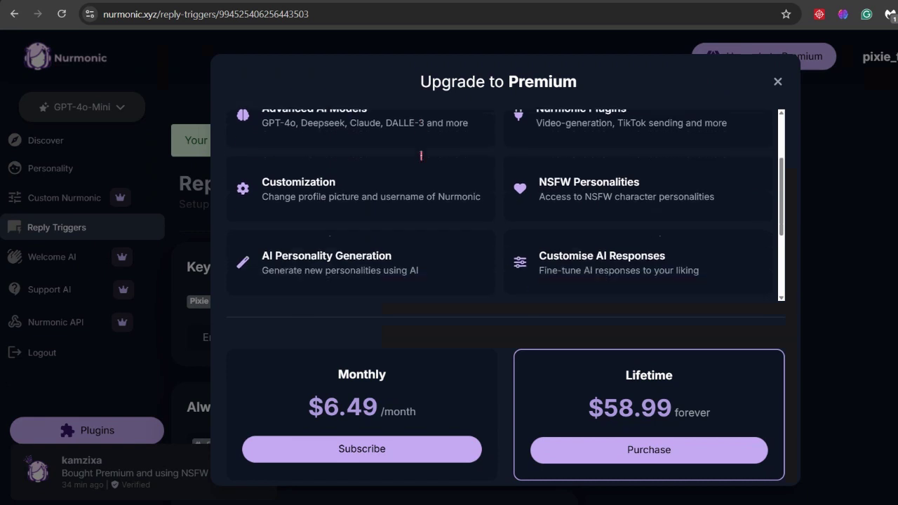
# Examine the Nurmonic Premium feature list and the monthly and lifetime plan prices on the dashboard
pyautogui.scroll(-2, 421, 155)
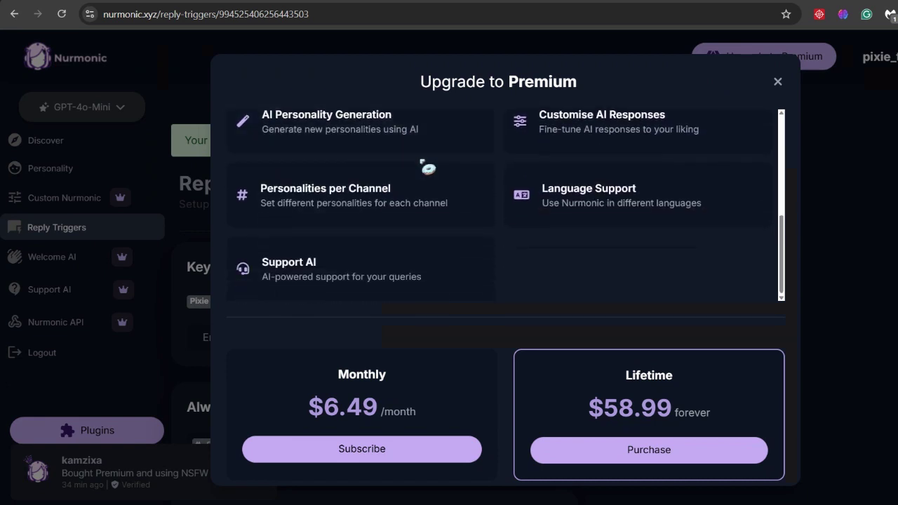
pyautogui.scroll(4, 425, 169)
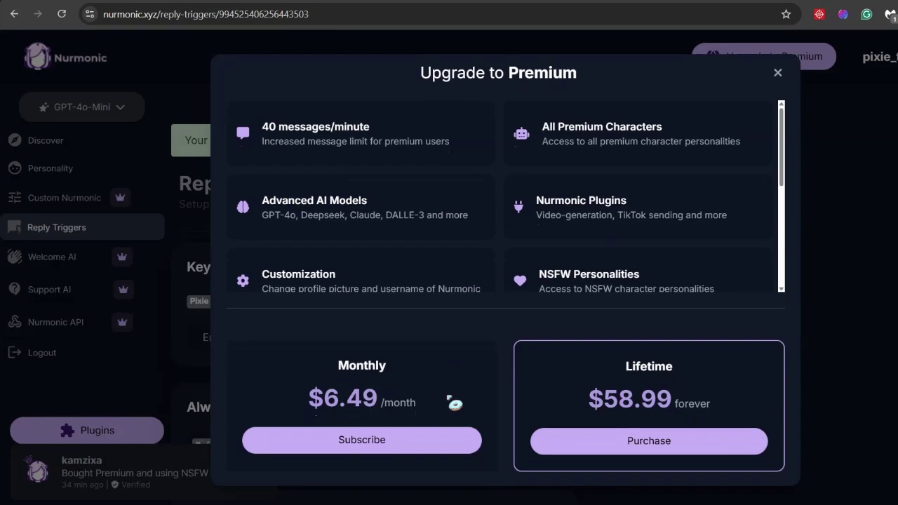
pyautogui.scroll(-1, 452, 397)
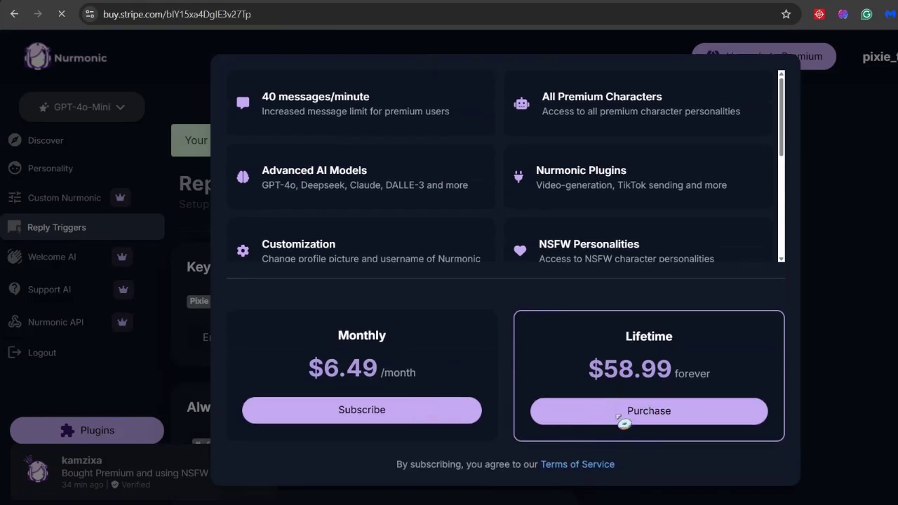
pyautogui.scroll(1, 554, 351)
pyautogui.scroll(-1, 553, 351)
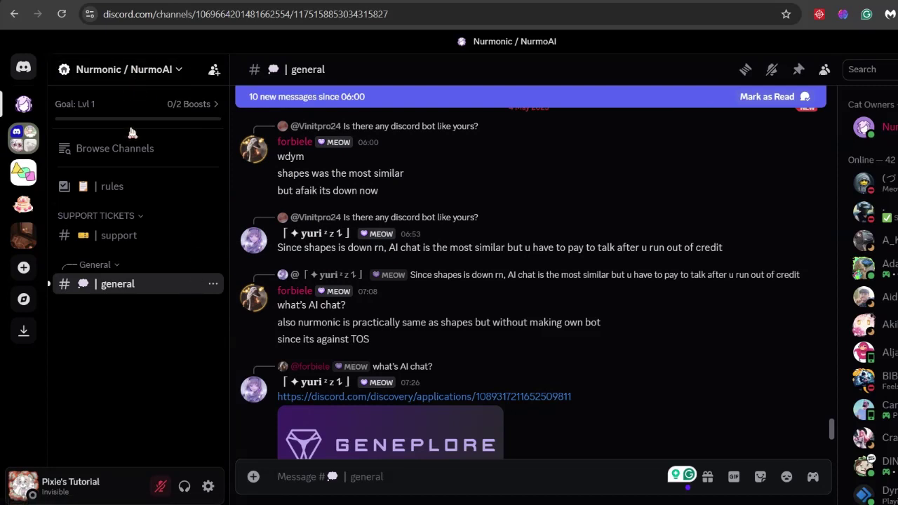
# In Discord, look over the server options of the Nurmonic / NurmoAI server and close them
pyautogui.click(150, 70)
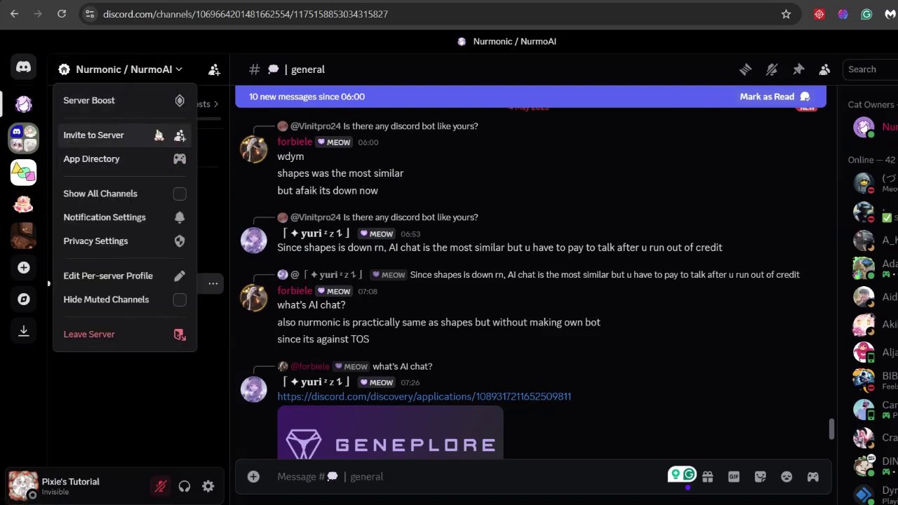
pyautogui.click(127, 411)
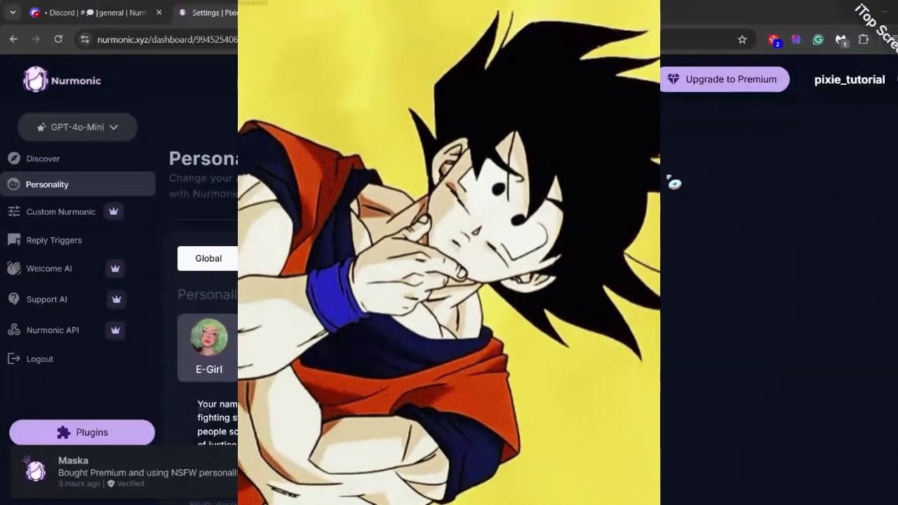
# Review the Personality, Reply Triggers, Welcome AI and Support AI settings in the Nurmonic dashboard
pyautogui.scroll(-4, 677, 191)
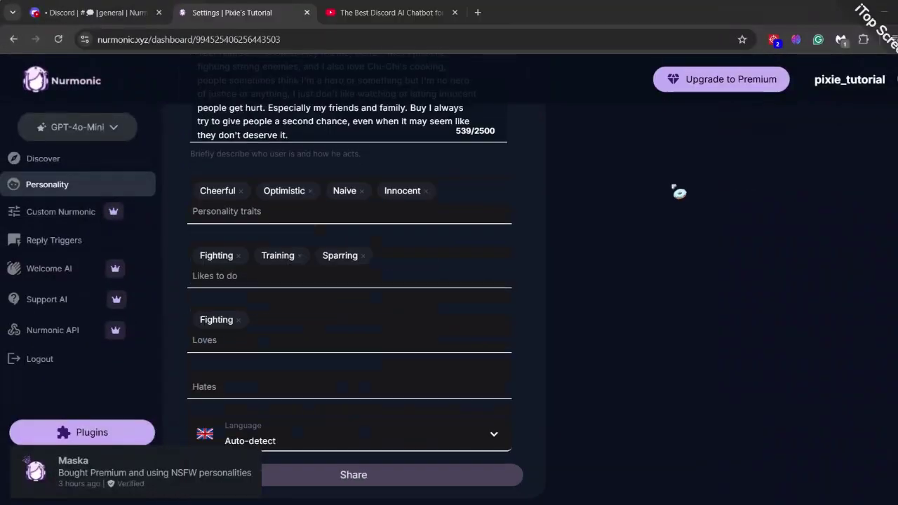
pyautogui.scroll(-3, 679, 191)
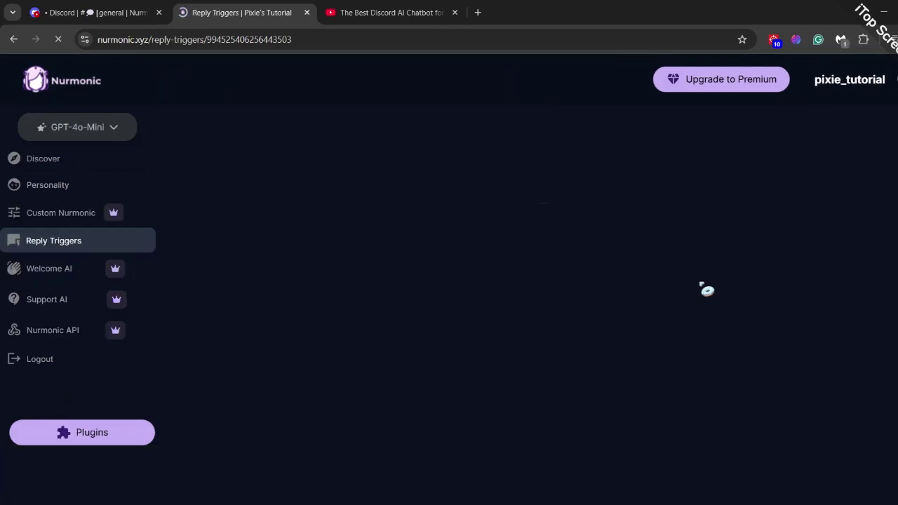
pyautogui.scroll(-2, 707, 289)
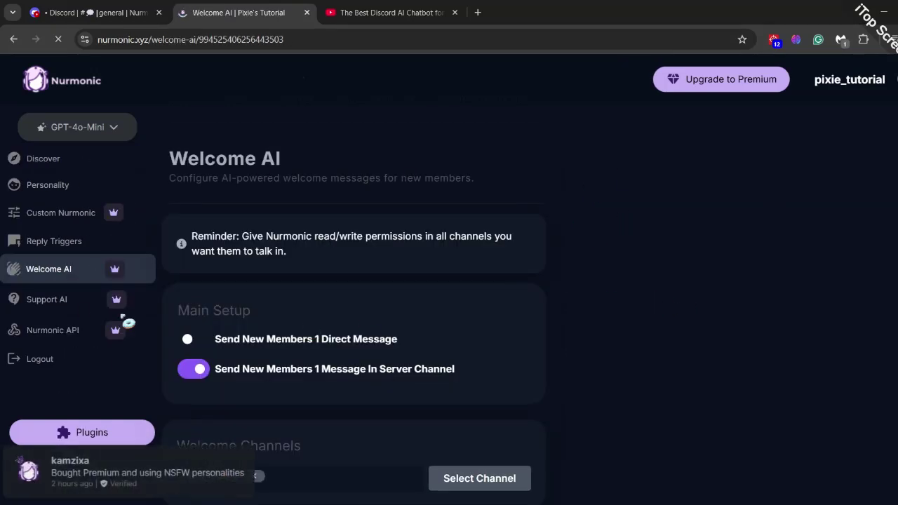
pyautogui.scroll(-1, 249, 312)
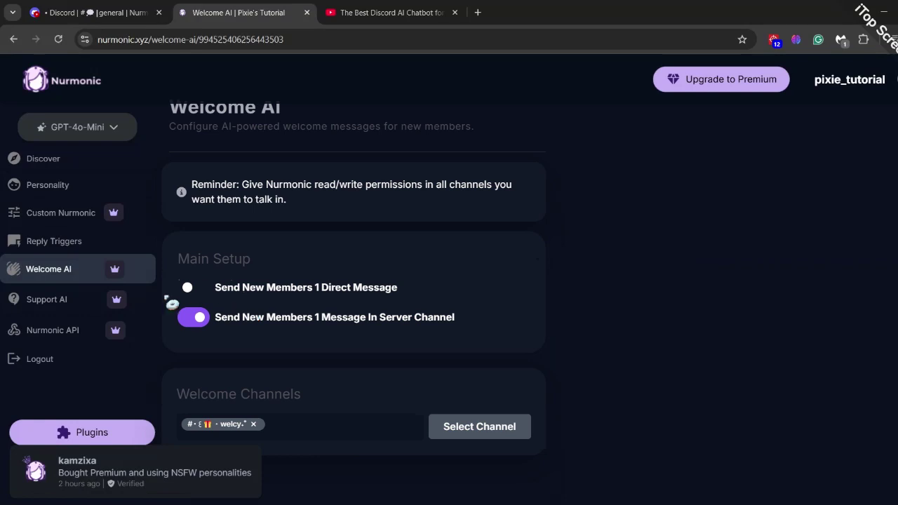
pyautogui.press('Return')
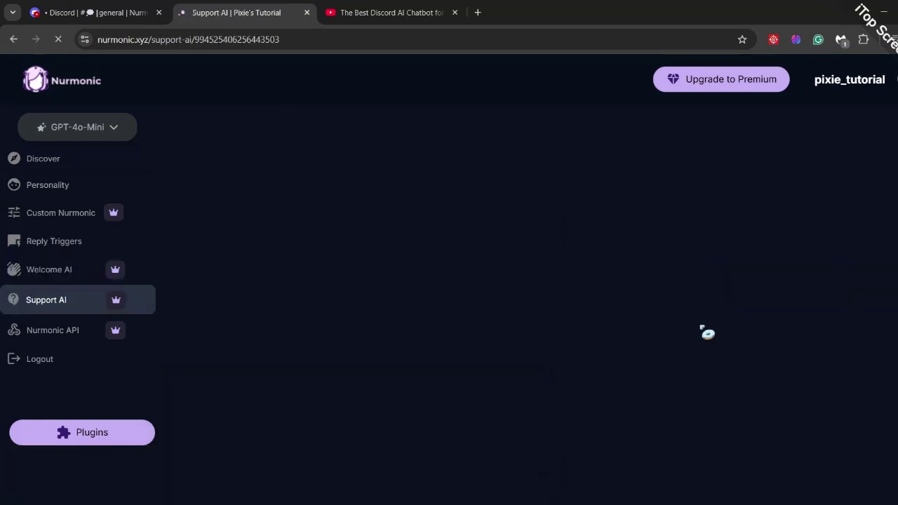